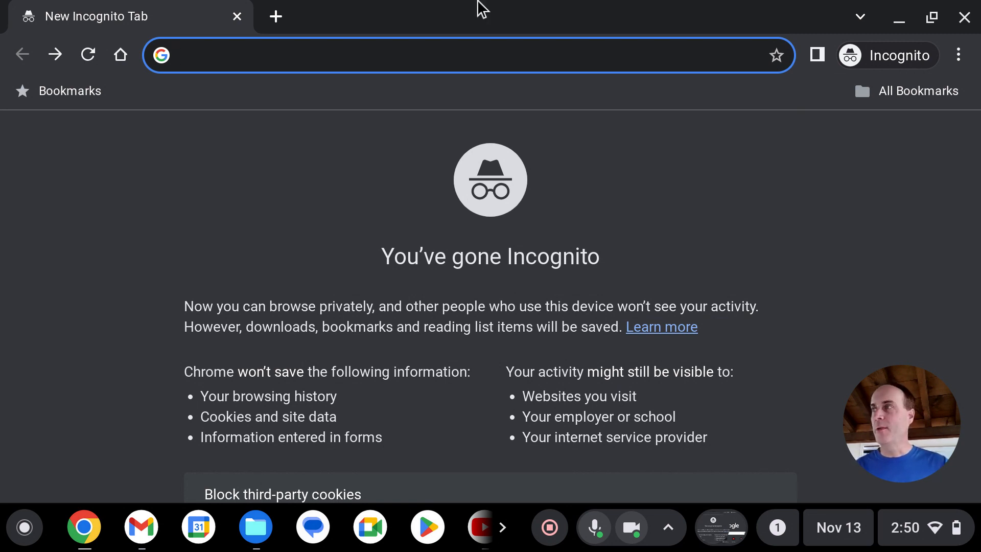
Open the "You should use HowTruthful" page on en.howtruthful.com
click(483, 43)
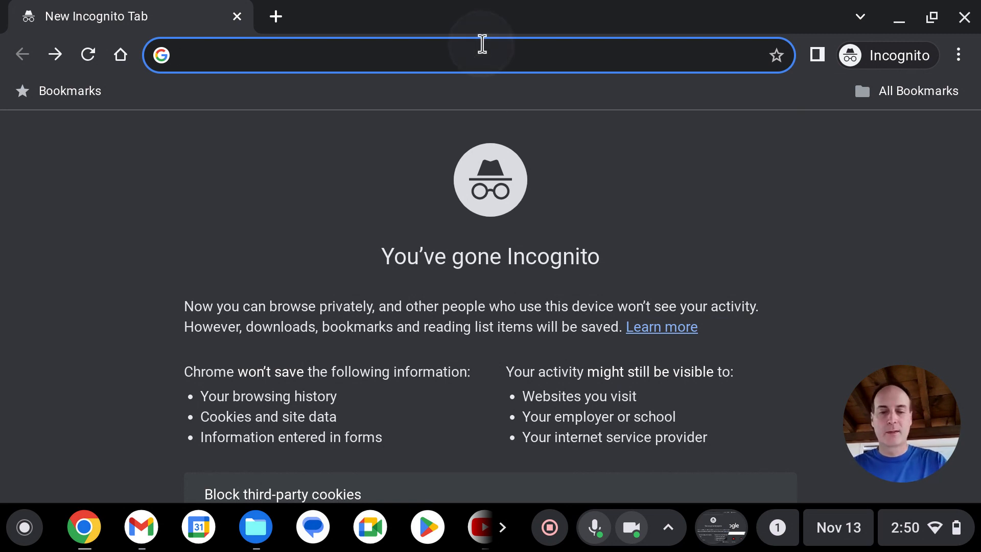
text(howtru)
key(Return)
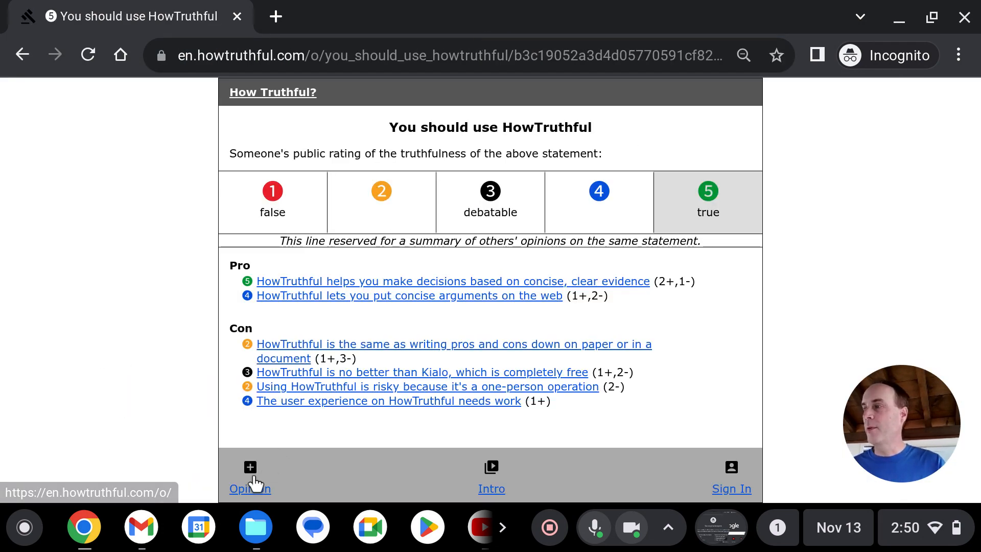
Create a new opinion with the statement "Masks work"
click(255, 484)
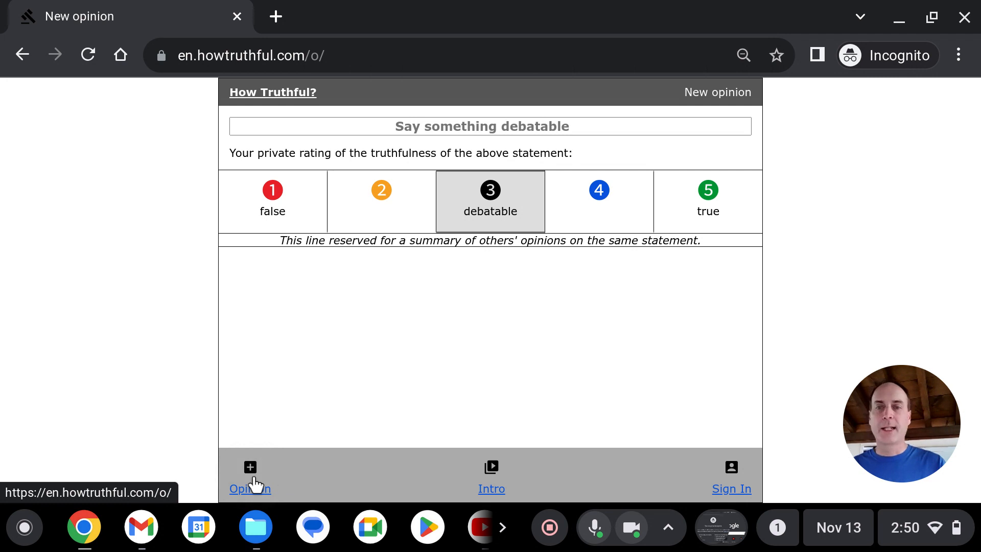
click(461, 125)
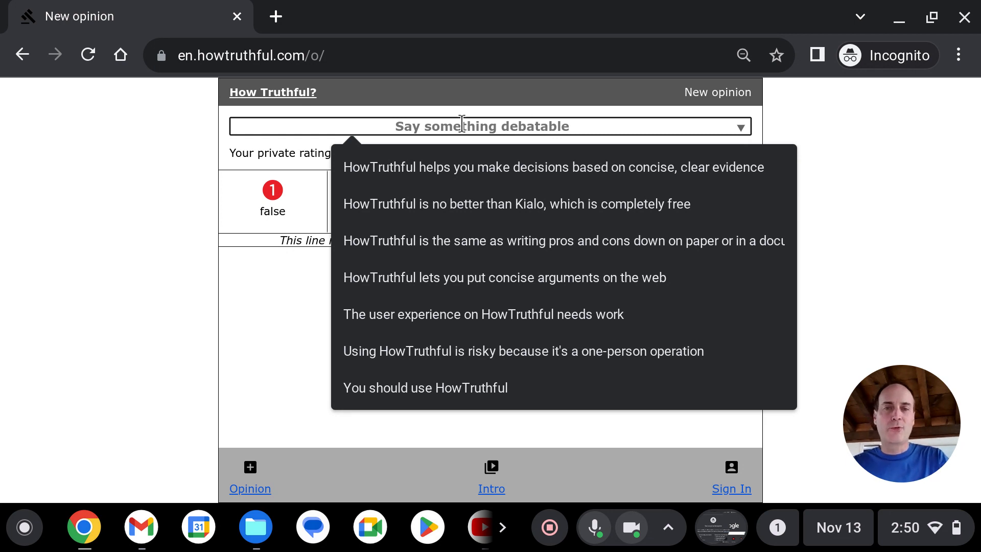
text(Masks )
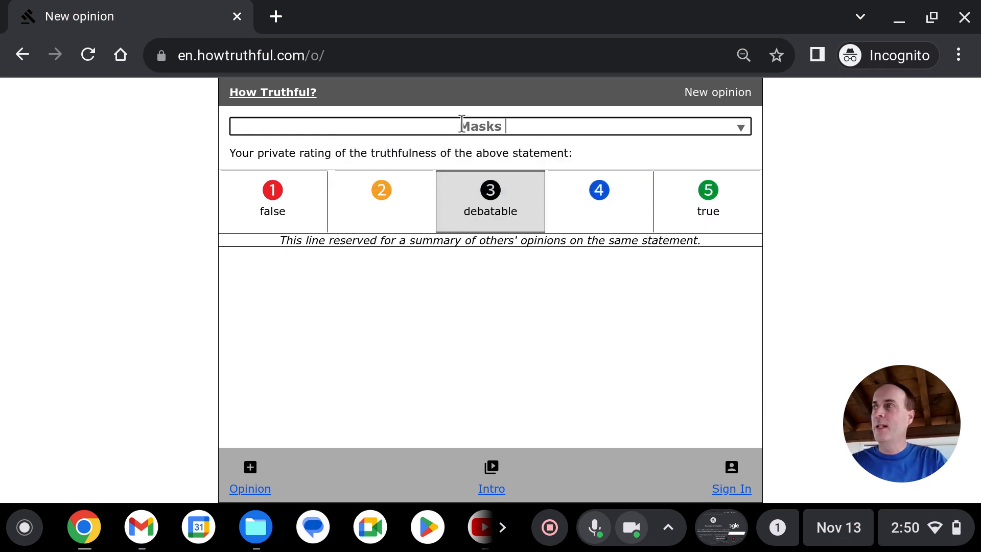
text(work)
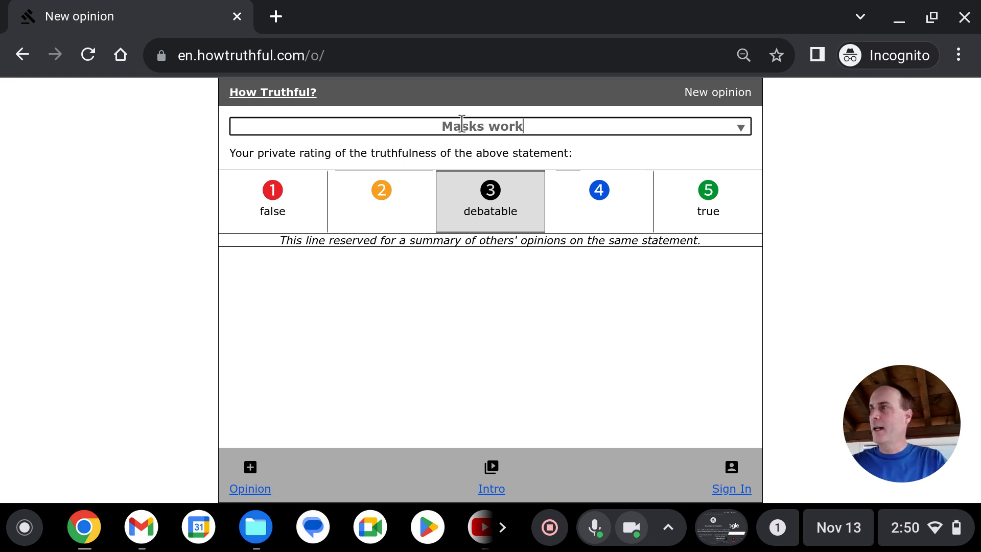
key(Return)
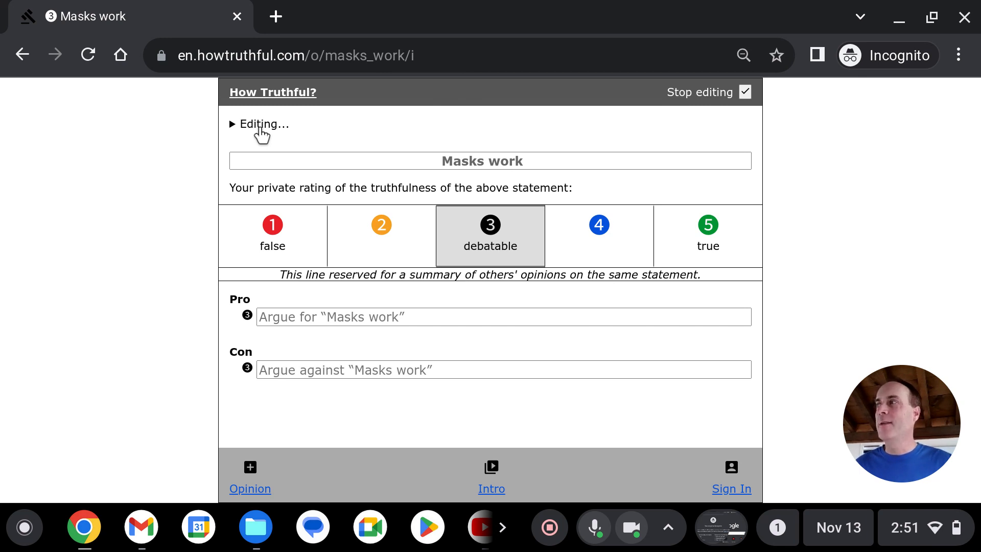
Expand the editing details of the "Masks work" opinion to view the privacy options and instructions, and collapse them again
click(262, 128)
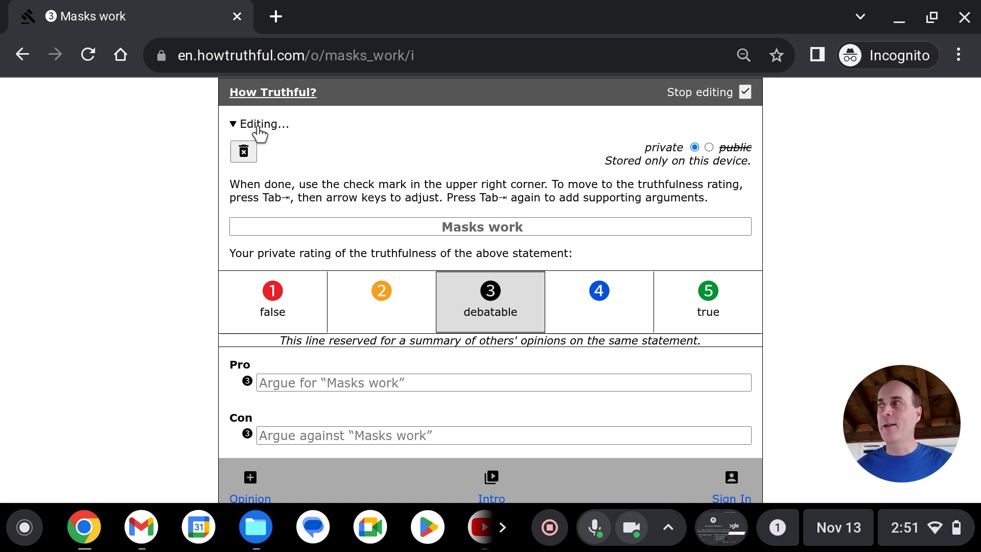
click(260, 134)
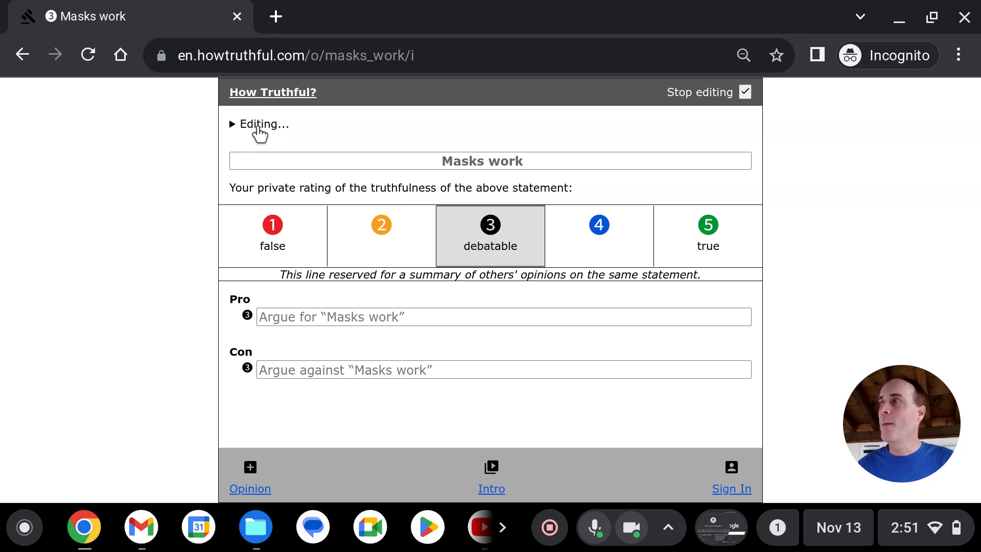
click(260, 134)
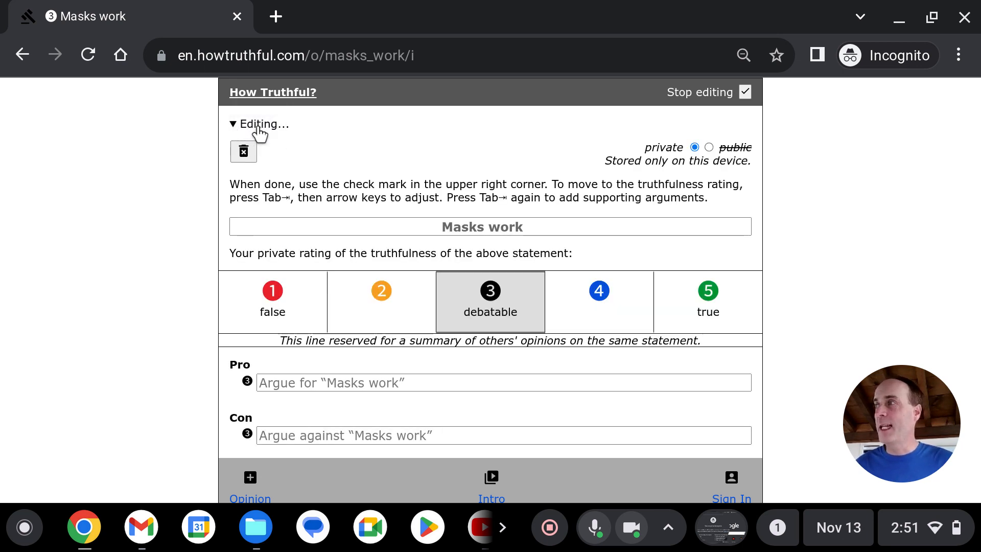
click(260, 134)
Add the pro argument "They completely prevent COVID transmission" to the "Masks work" opinion
click(366, 316)
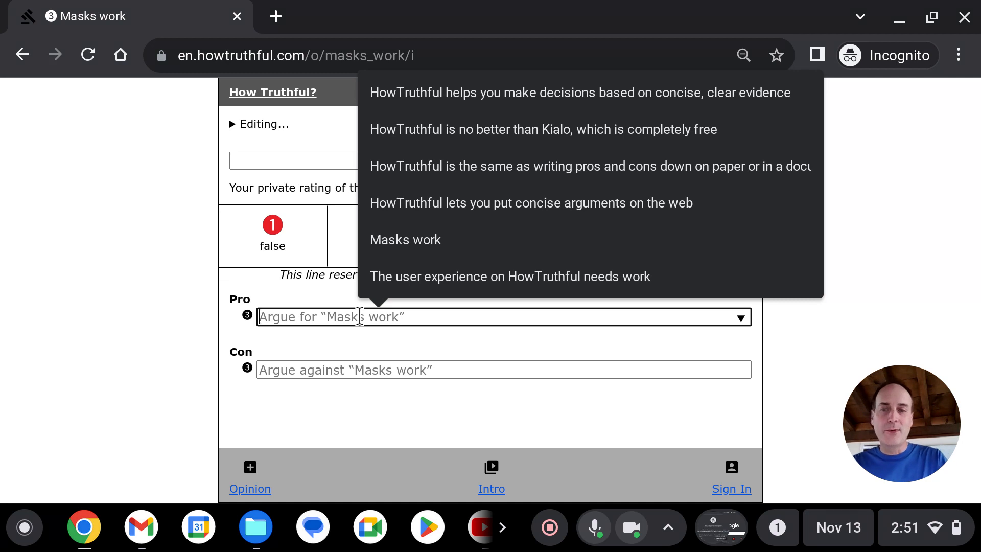
text(They)
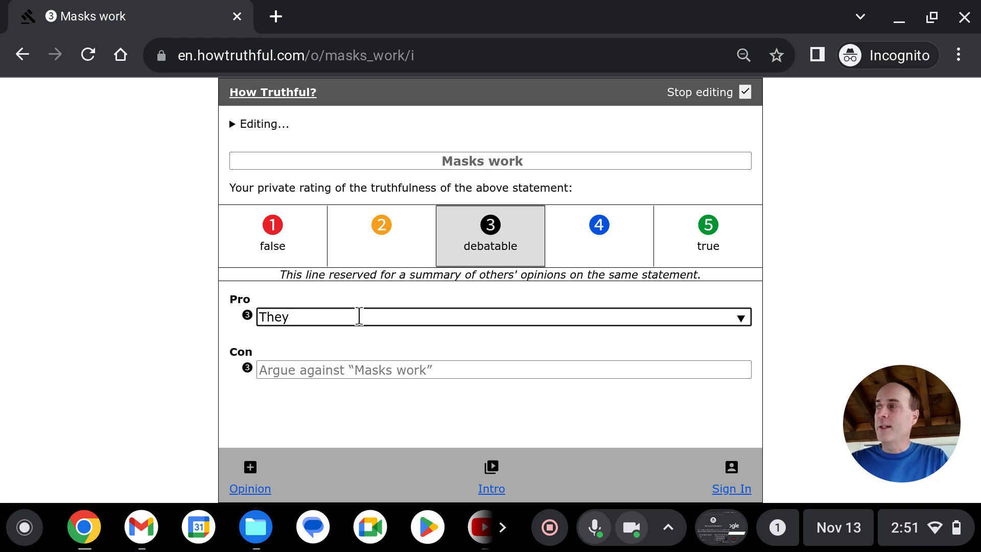
text(comp)
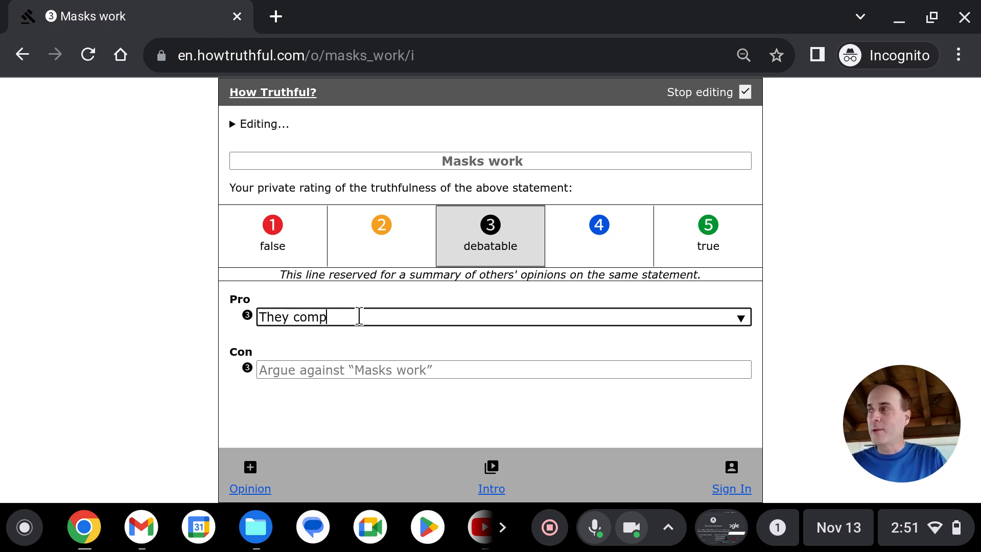
text(letely prevent )
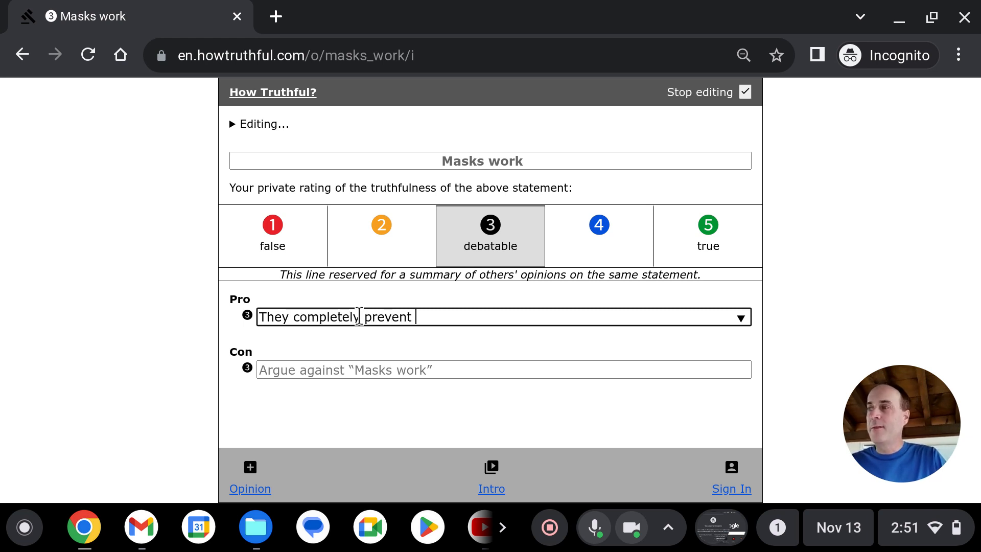
text(COVID)
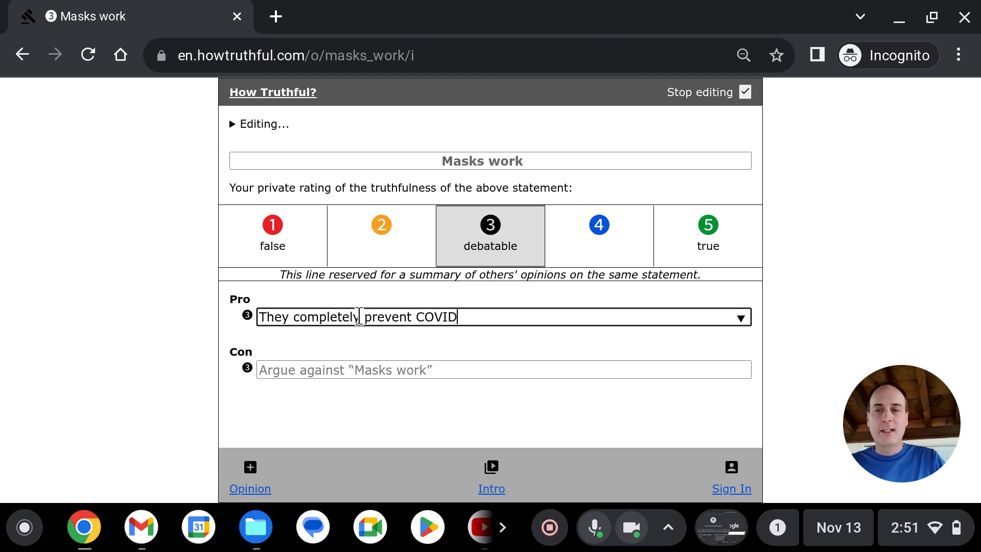
text( transmission)
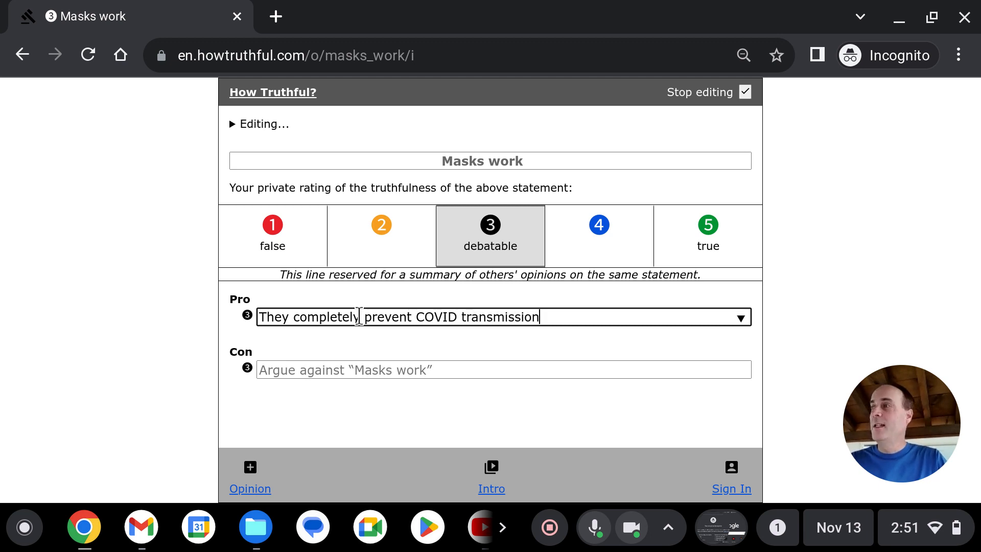
key(Return)
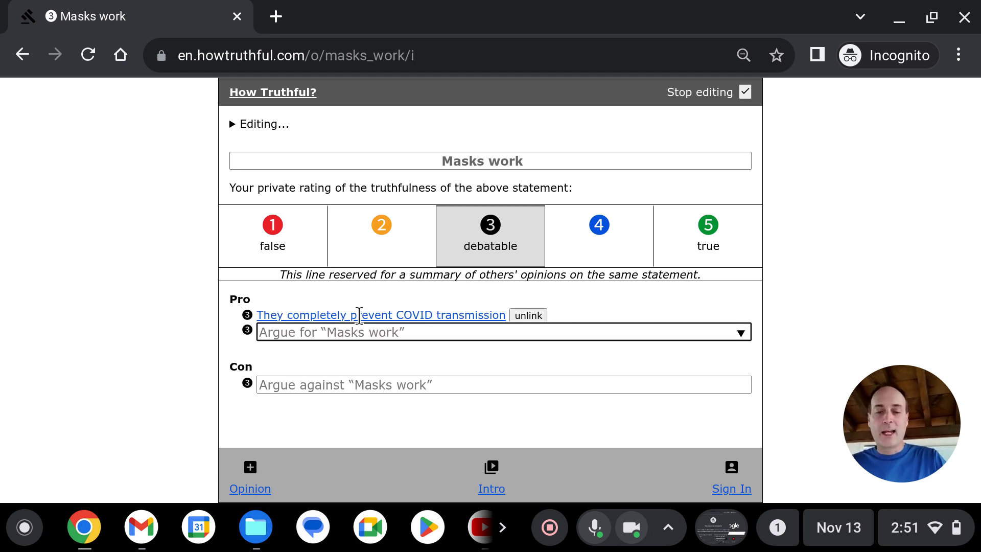
Add a second pro argument, "They reduce COVID transmission", to the "Masks work" opinion
text(They reduce)
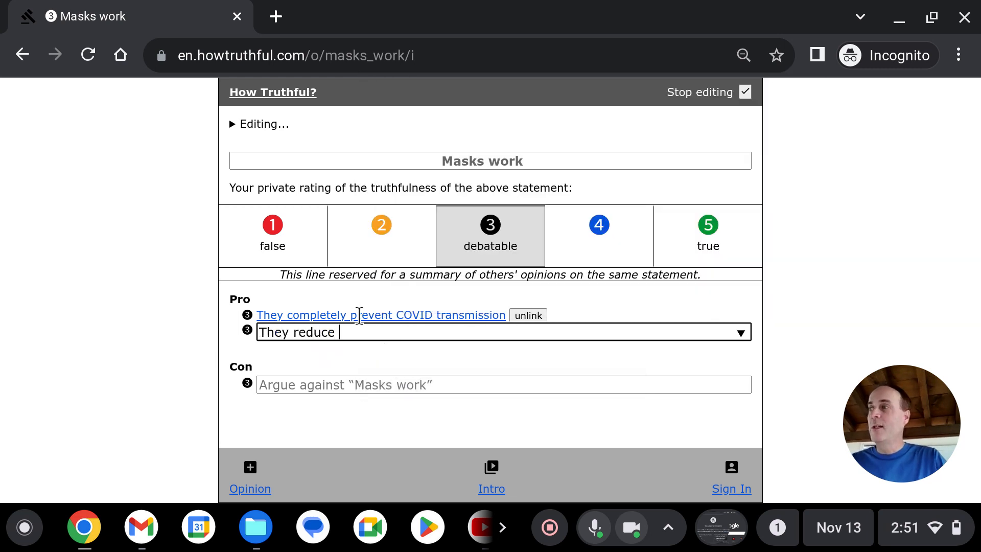
text( COVID trans)
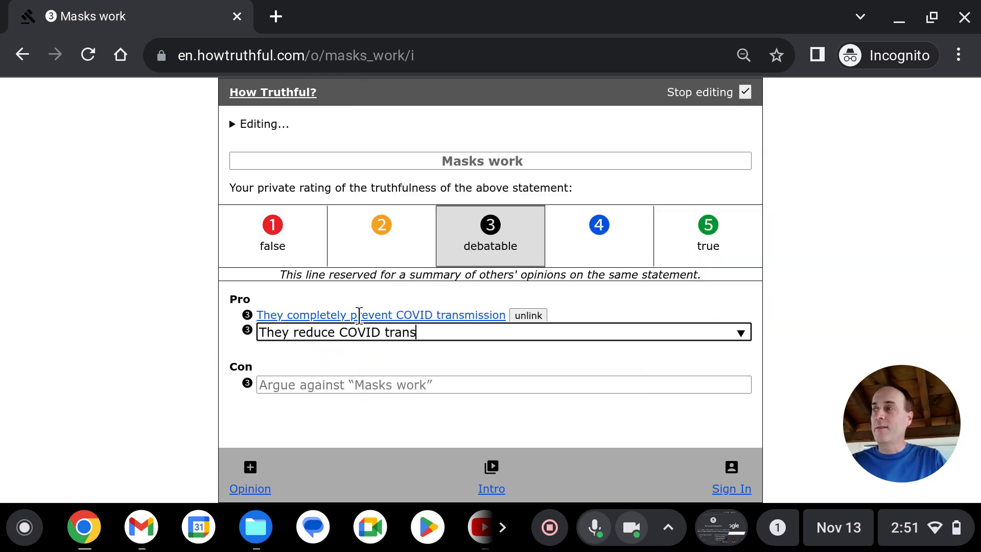
text(mission)
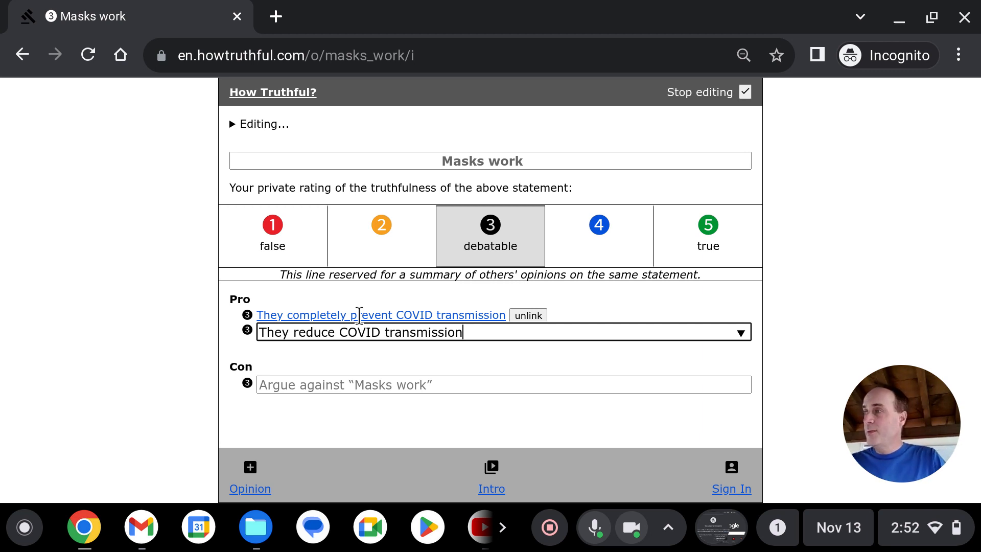
key(Return)
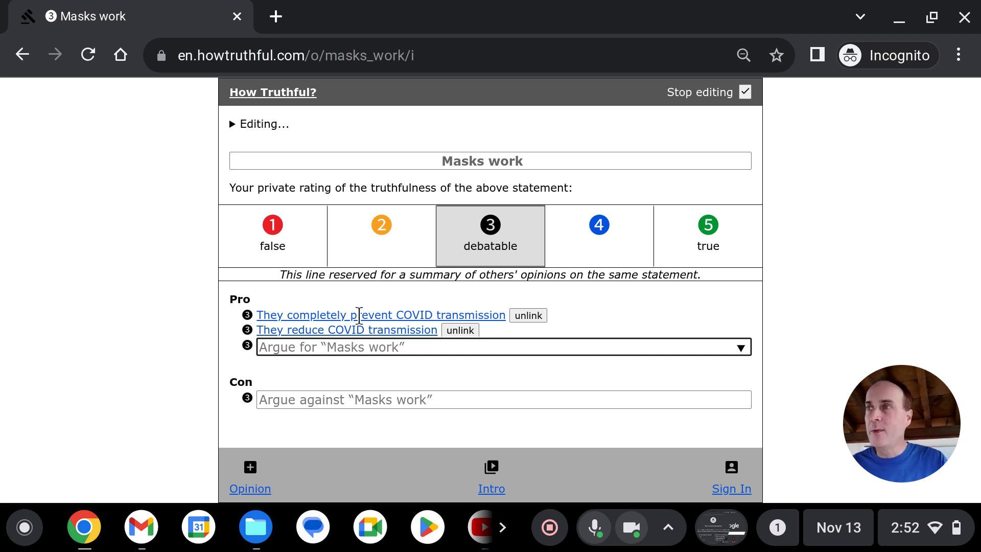
Place the "Masks work" browser window in the left half of a split screen
click(933, 19)
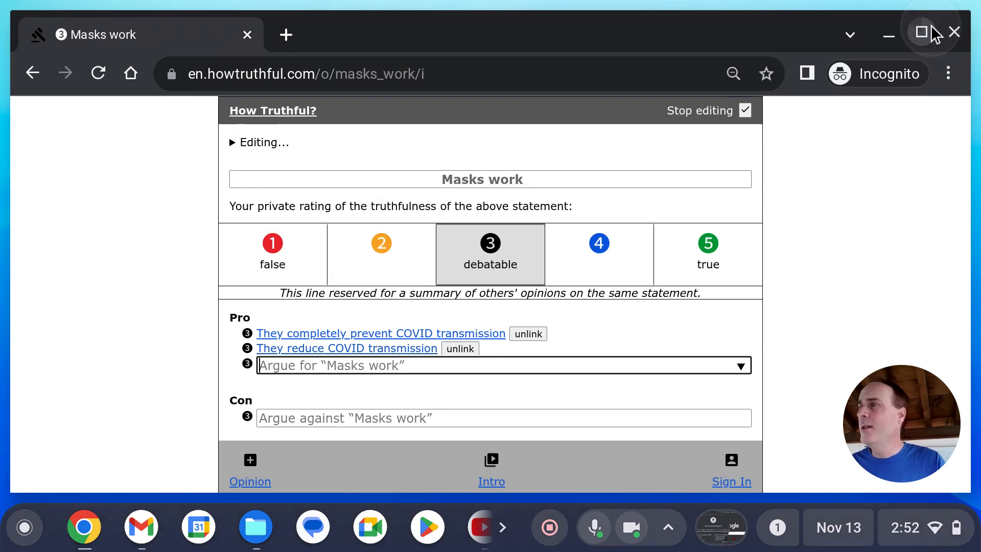
mouse_move(921, 32)
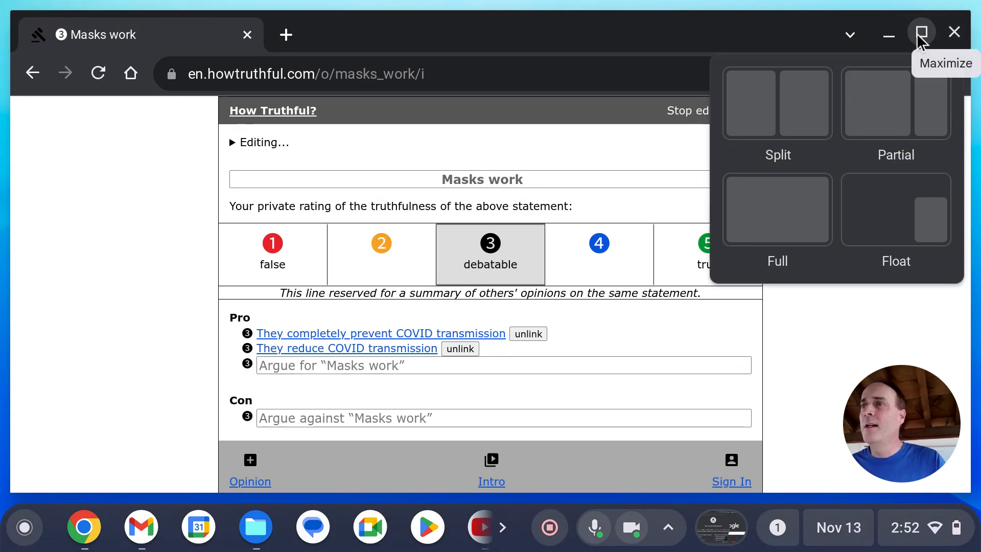
click(760, 128)
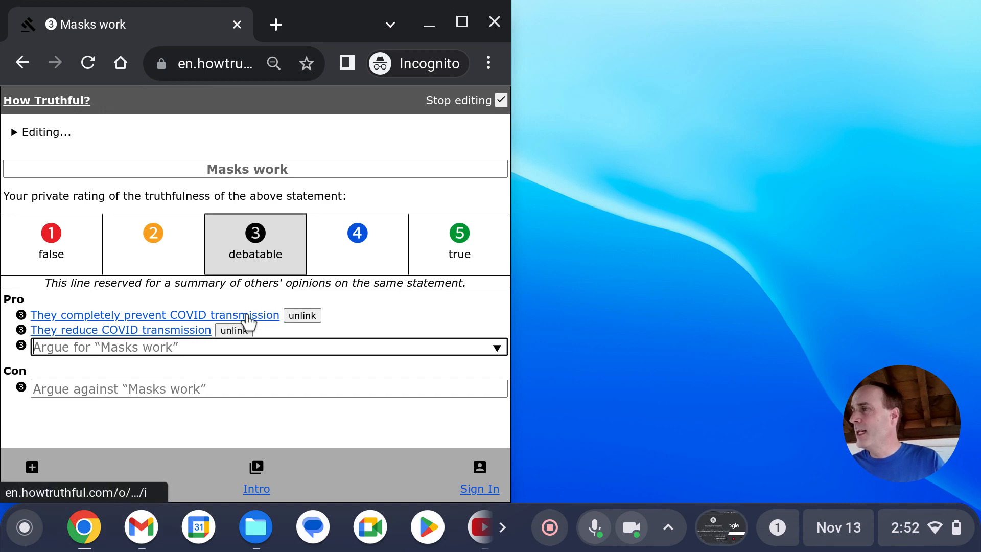
Open the "They completely prevent COVID transmission" argument in a new window and place it in the right half of the split screen
right_click(249, 321)
click(249, 318)
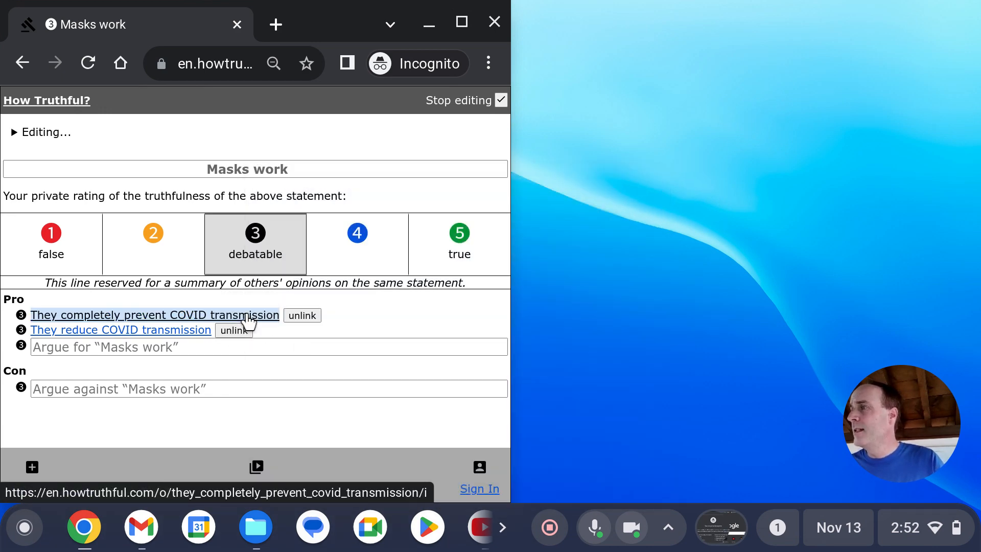
right_click(249, 320)
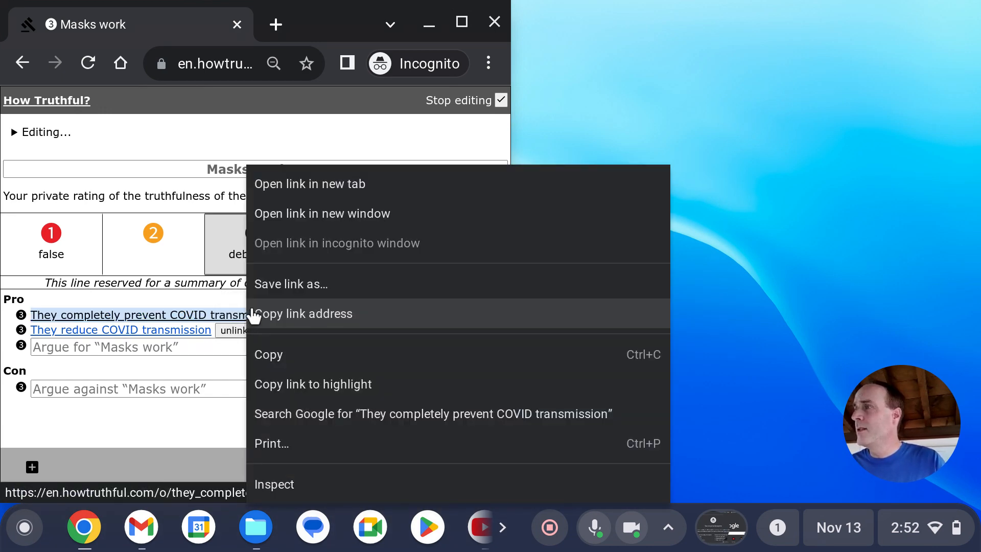
click(305, 214)
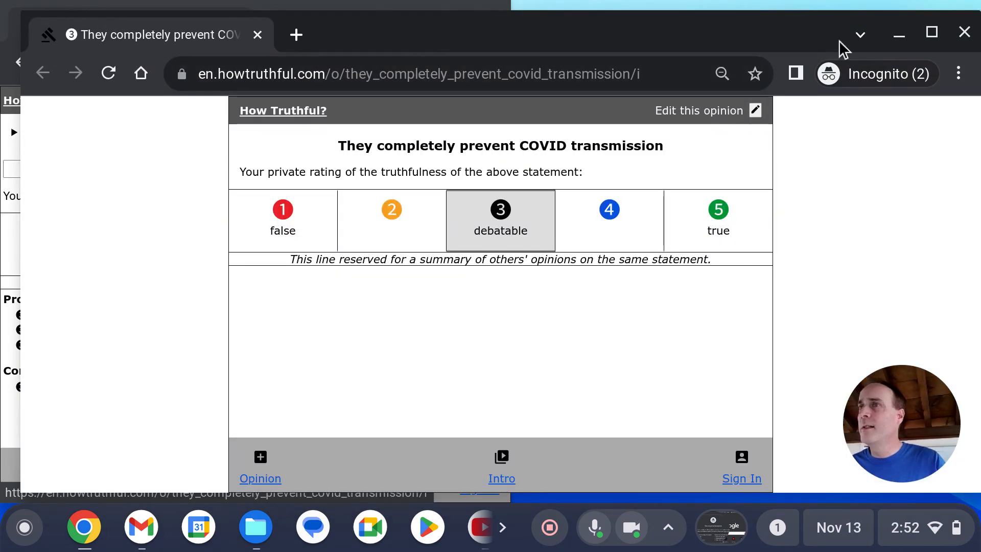
click(927, 33)
mouse_move(927, 32)
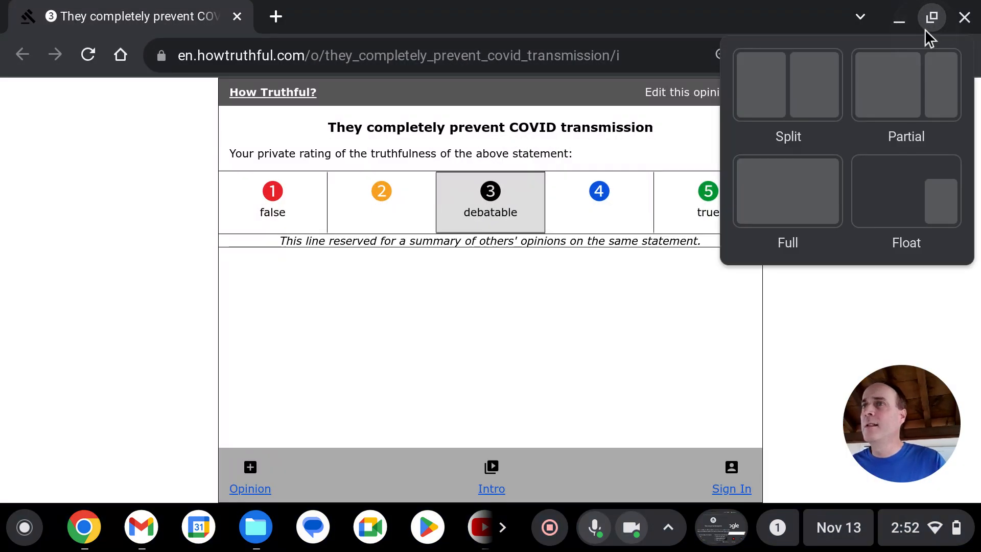
click(798, 99)
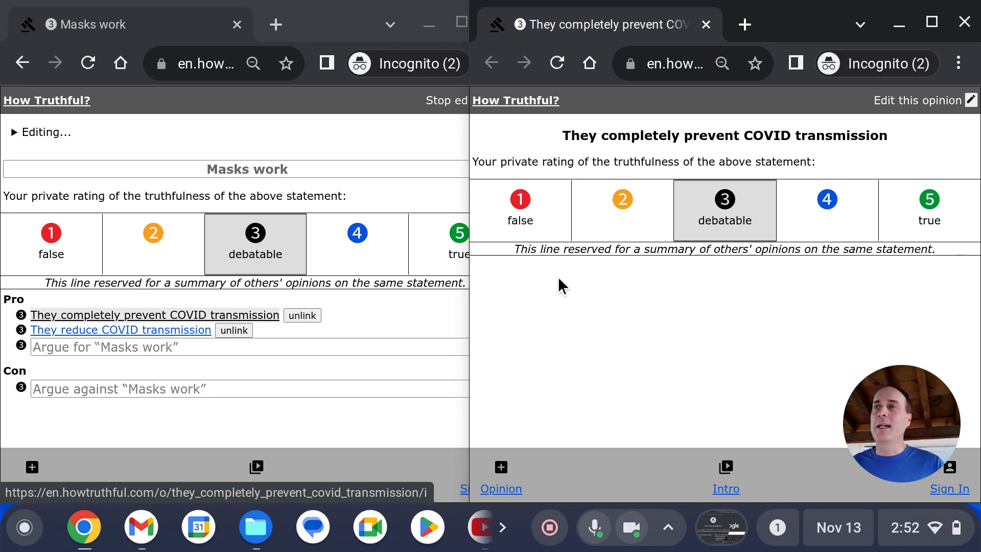
Edit the "They completely prevent COVID transmission" opinion, replacing "They" with "Masks" and rating it 1 (false)
click(970, 101)
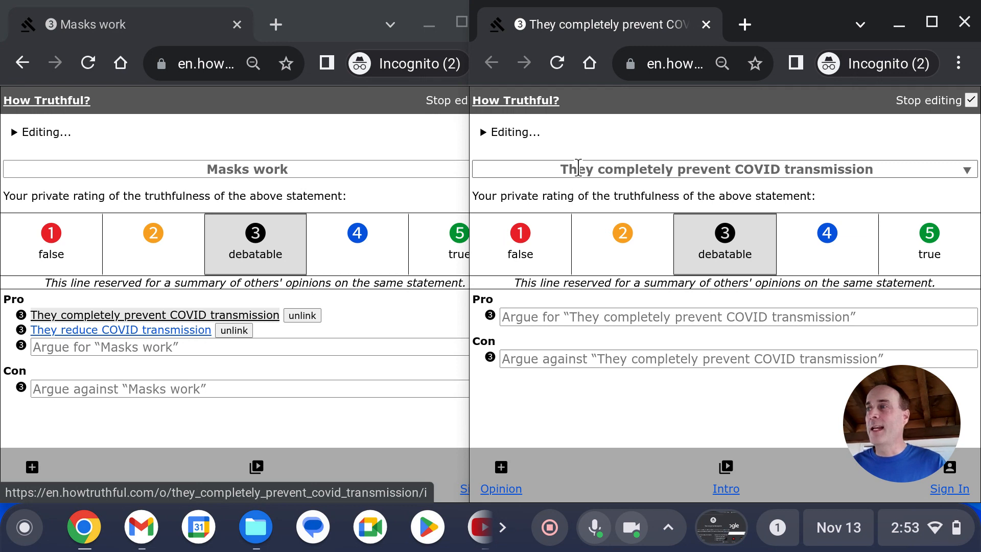
double_click(578, 168)
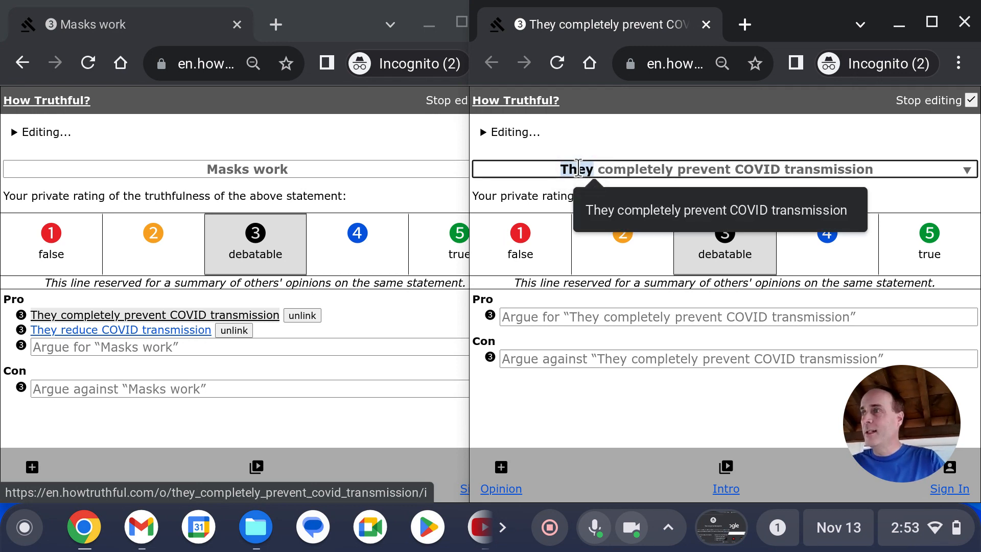
text(Masks)
key(Return)
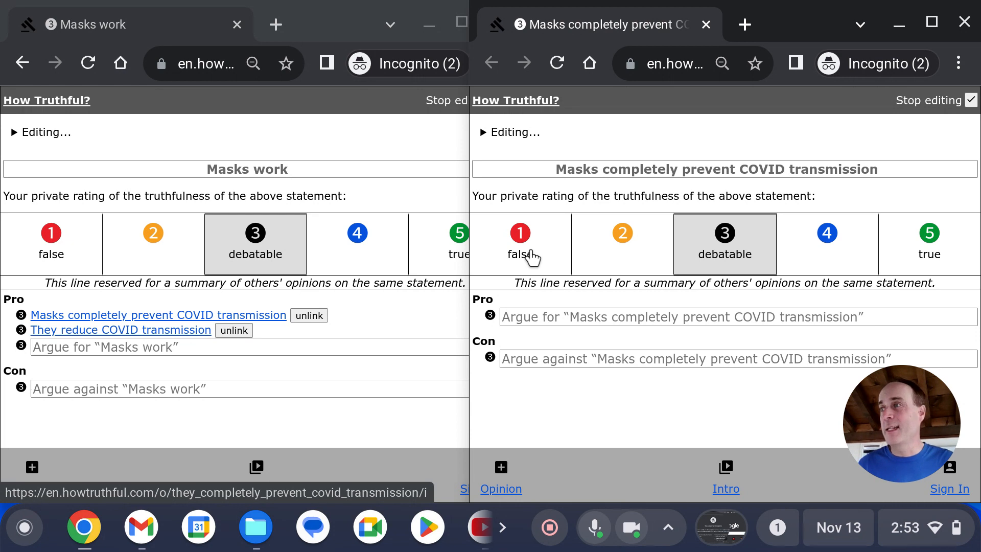
click(532, 257)
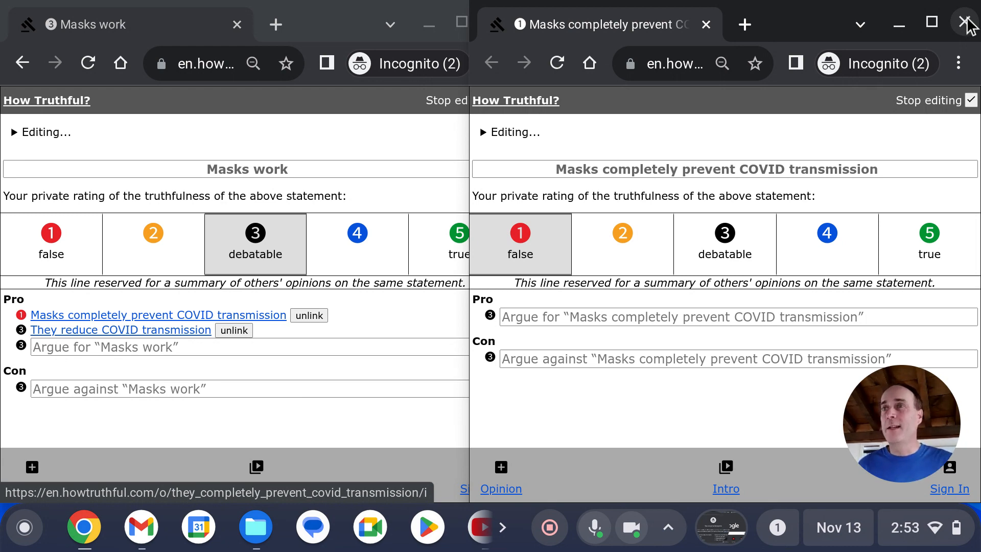
Close the argument's separate window and maximize the "Masks work" window
click(968, 24)
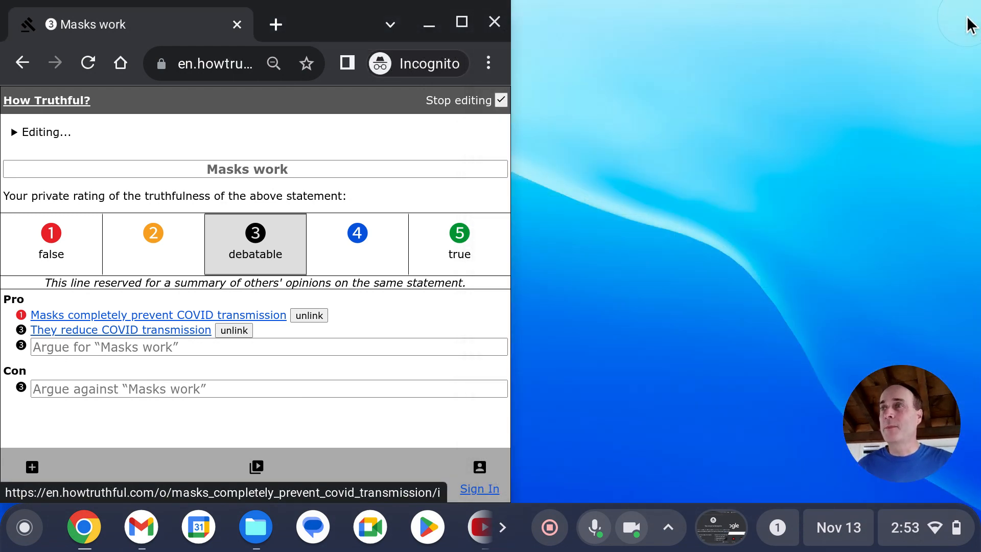
click(462, 23)
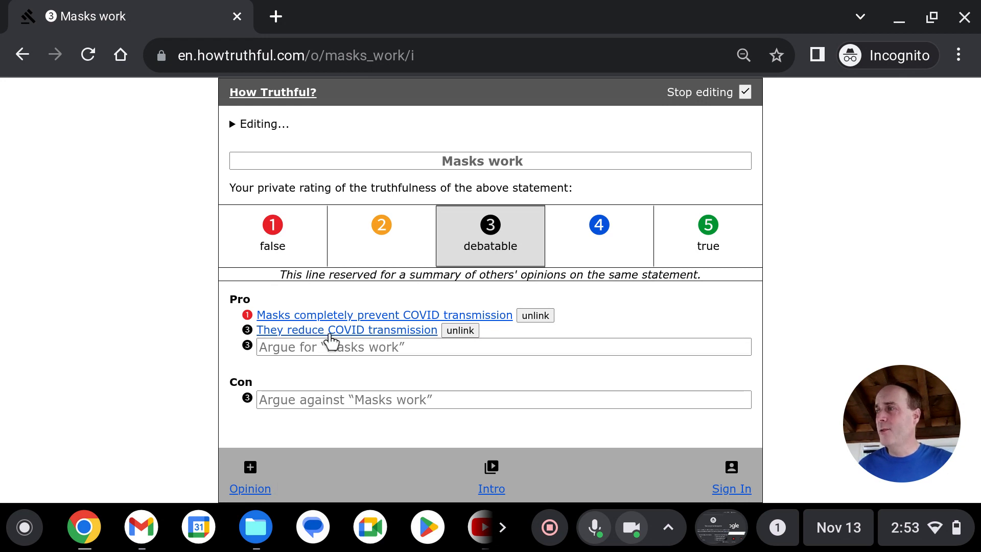
Open "They reduce COVID transmission" for editing and add the pro argument "Masks reduce the amount of smell you get from someone's breath"
click(330, 333)
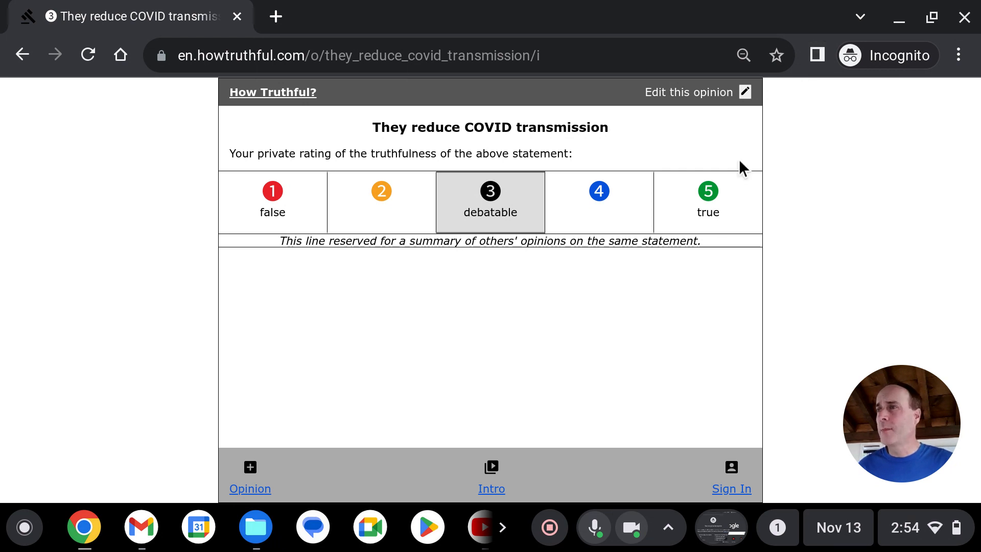
click(744, 93)
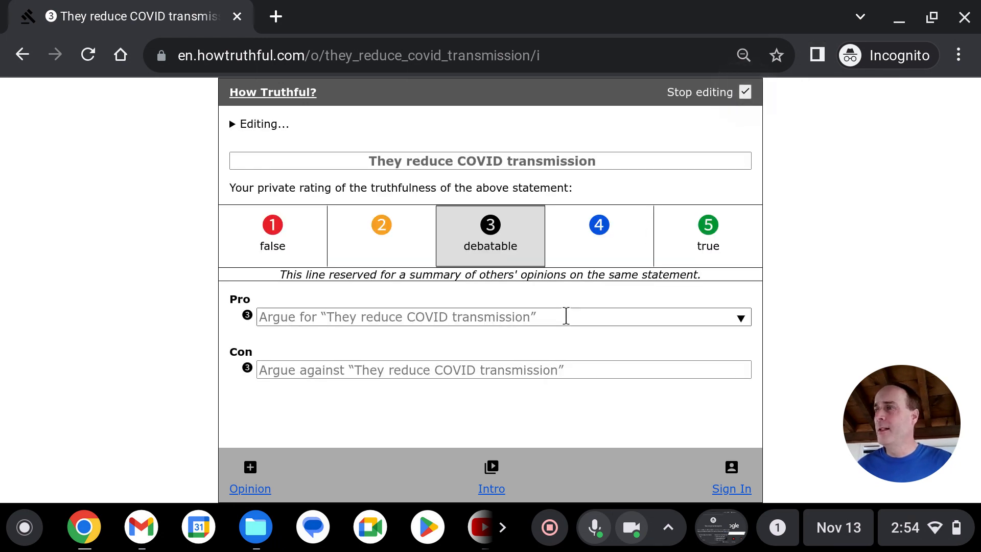
click(565, 316)
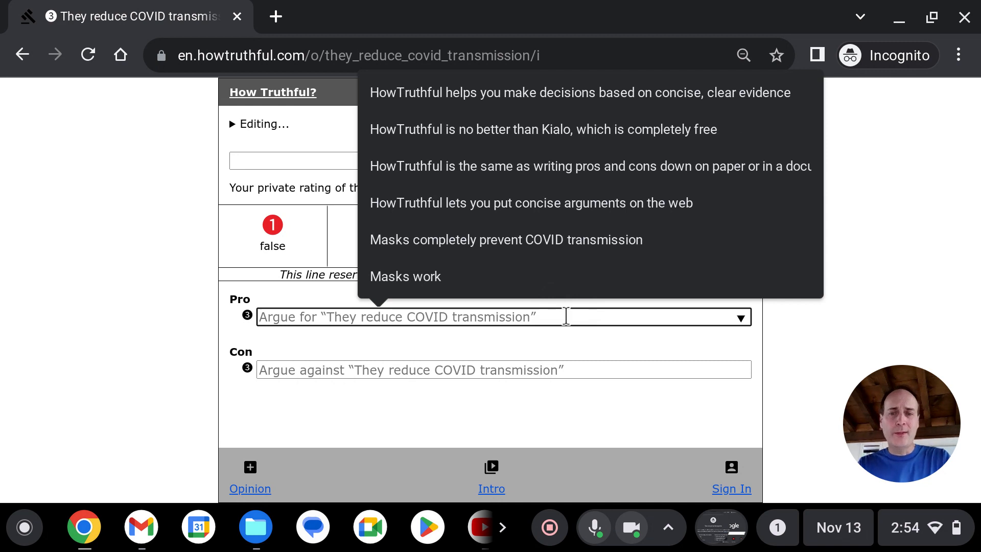
text(Masks red)
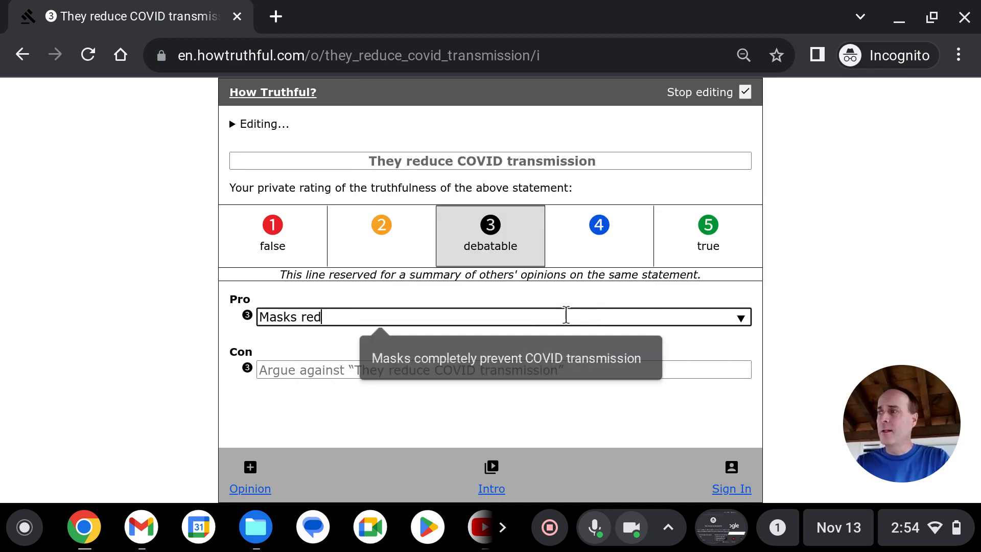
text(uce the amount )
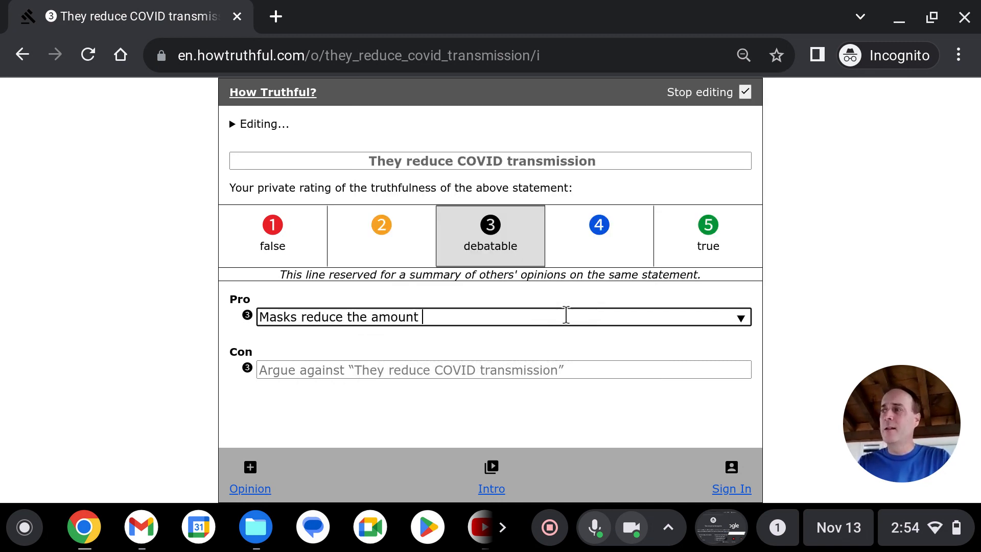
text(of smell you get for)
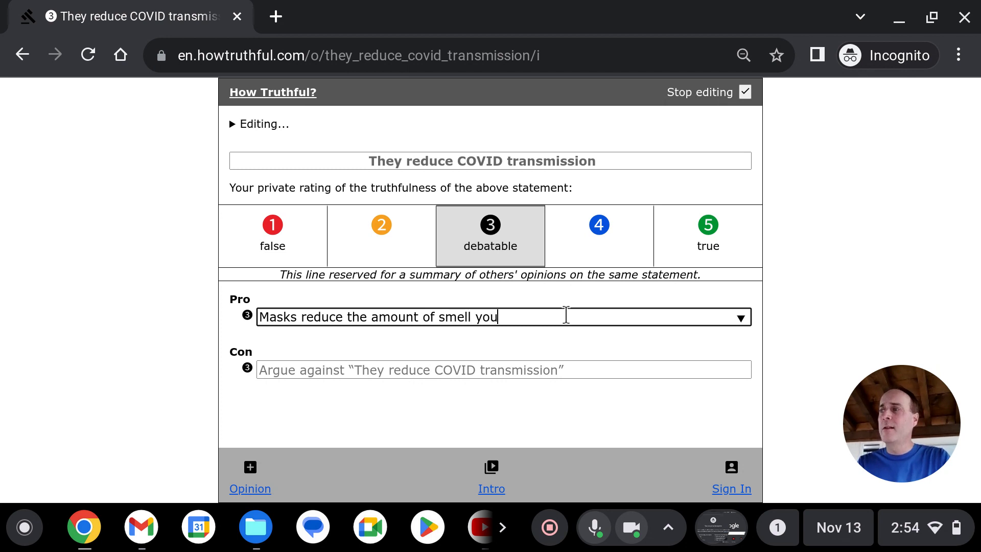
key(BackSpace)
key(BackSpace)
text(rom some)
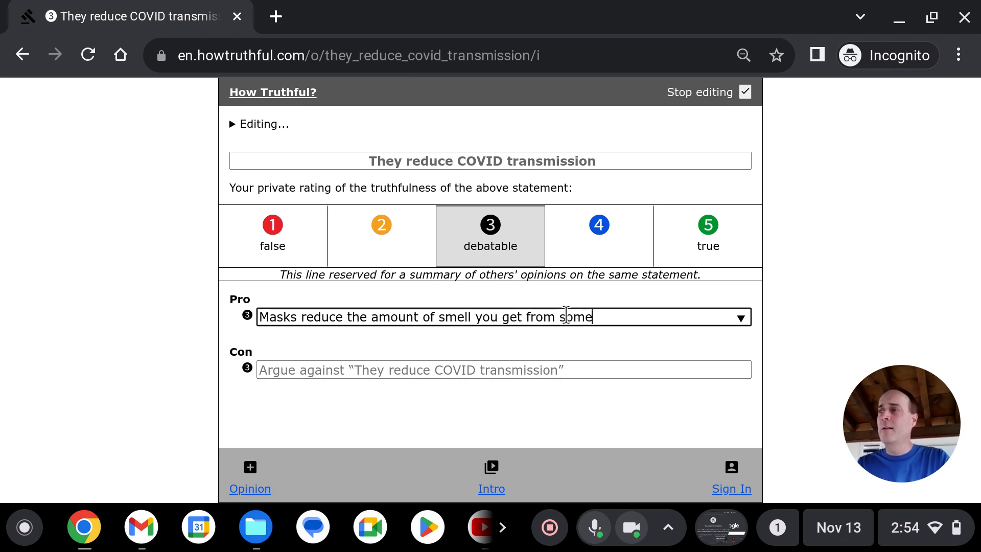
text(one's breath)
key(Return)
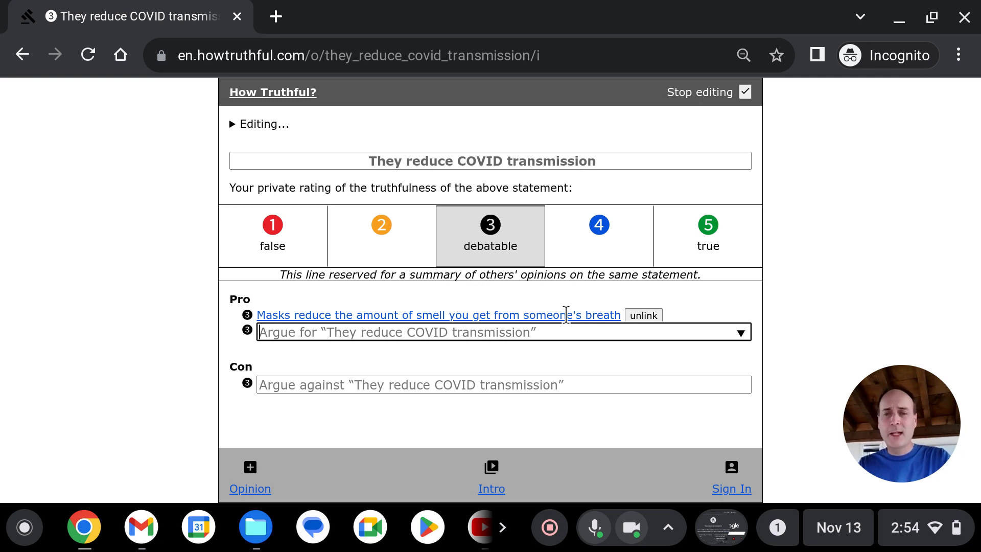
Add a second pro argument to "They reduce COVID transmission": "Masks reduce the amount of virus you get from someone's breath"
text(Masks resd)
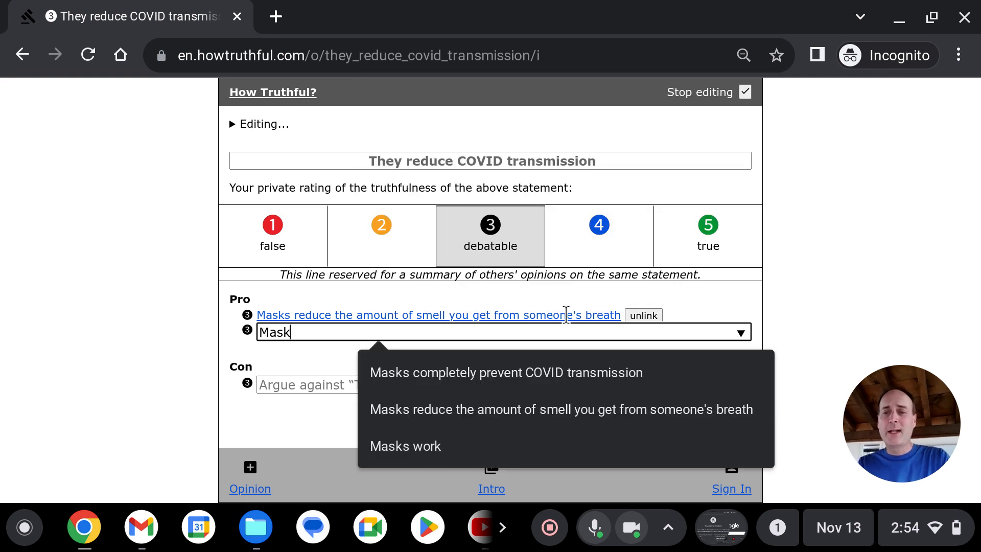
key(BackSpace)
key(BackSpace)
text(duc)
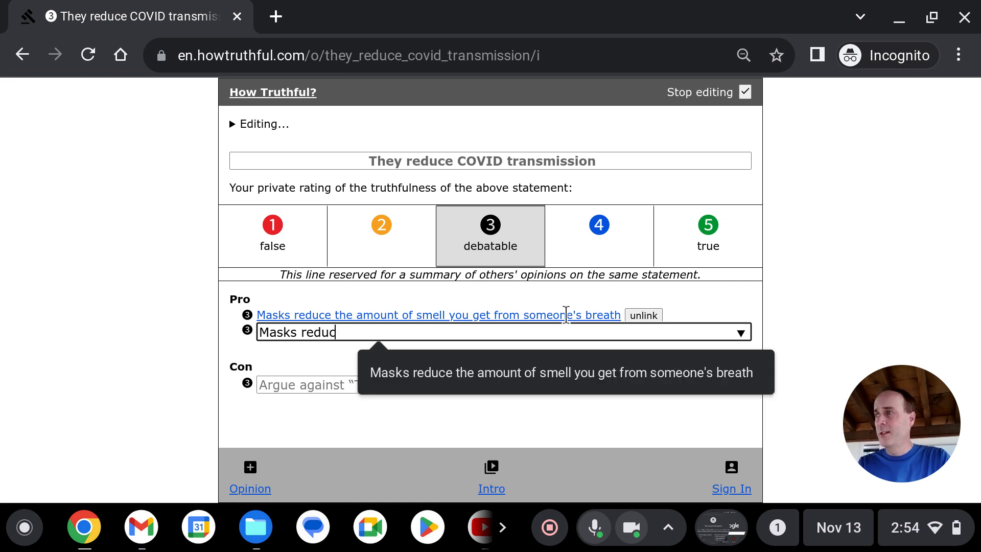
text(e the amount of vir)
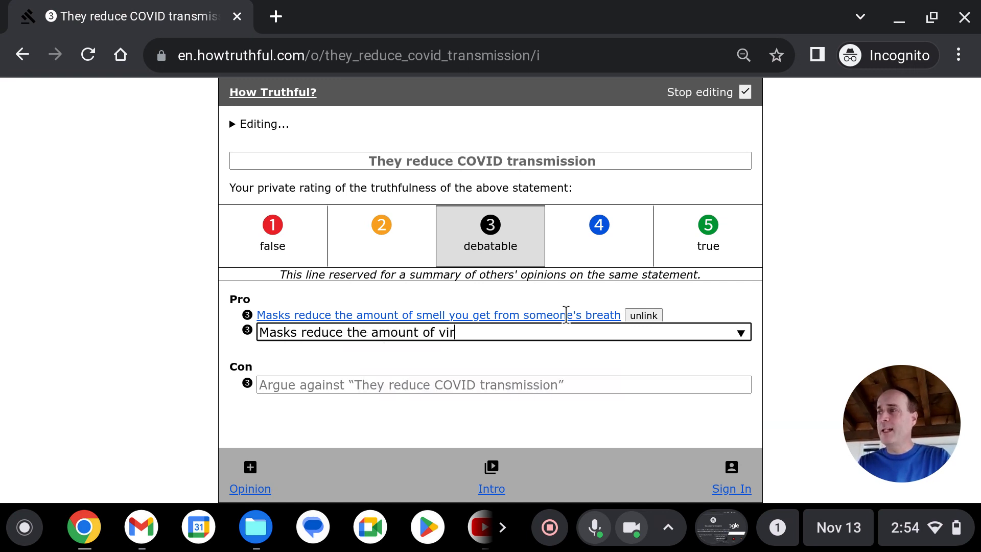
text(us you get from )
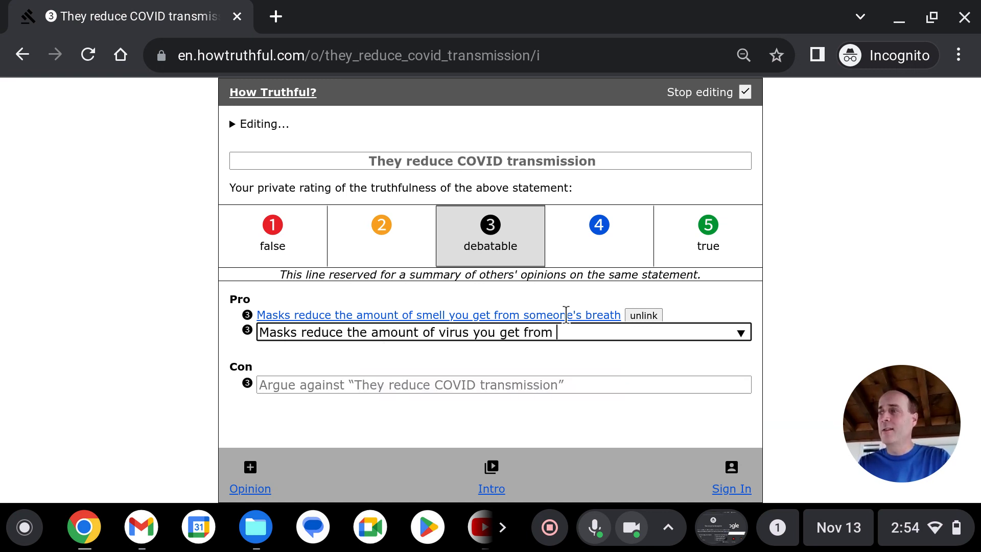
text(someone's bree)
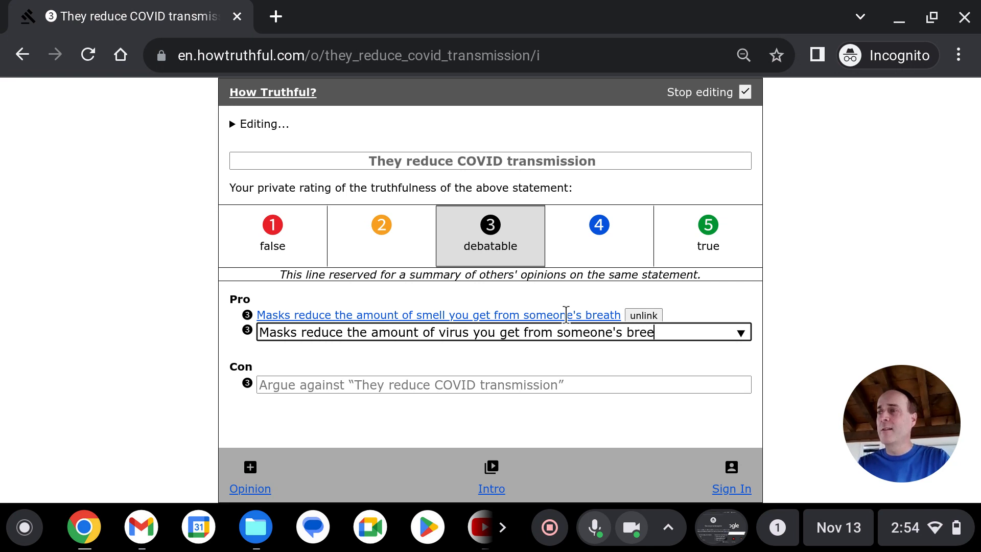
key(BackSpace)
text(ath)
key(Return)
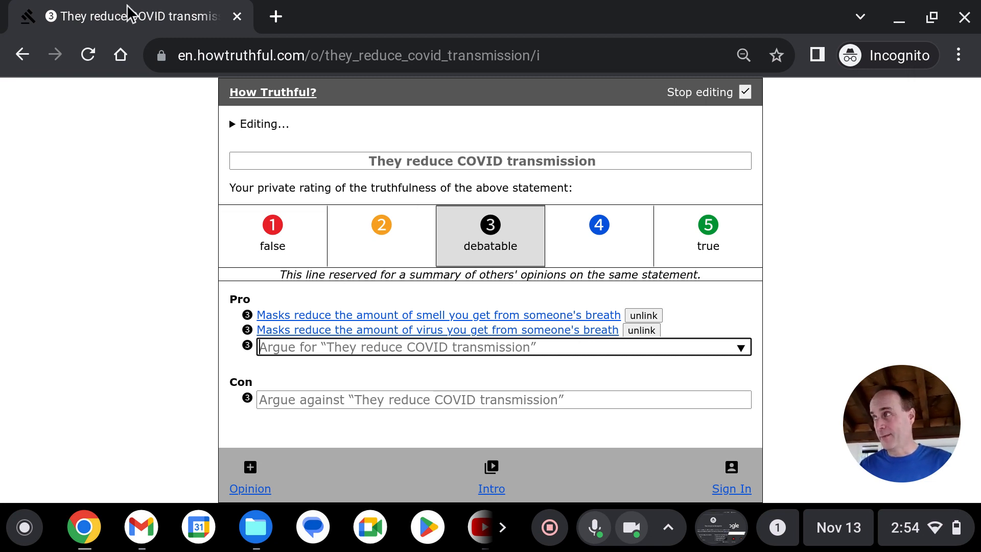
Return to the "Masks work" opinion and add the con argument "Masks cause problems"
click(25, 57)
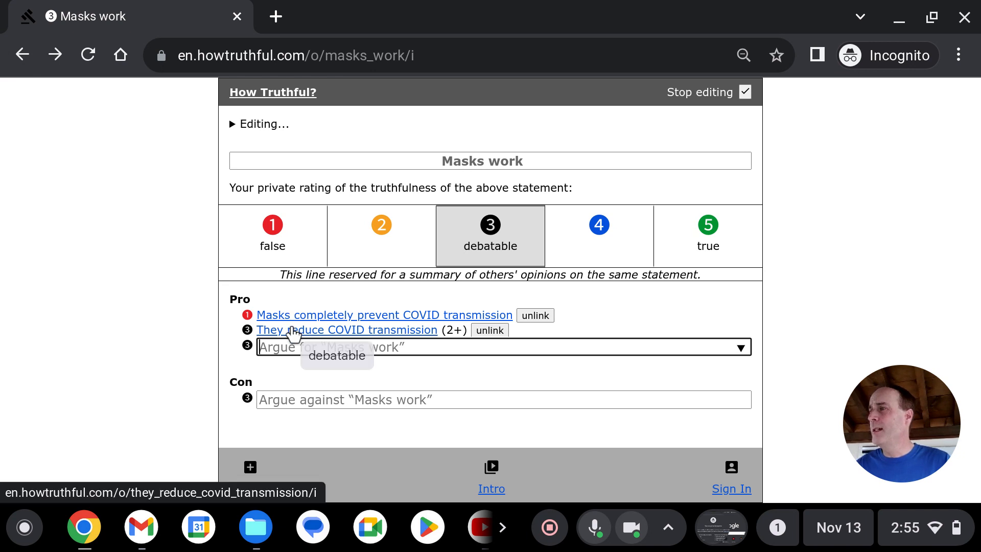
click(300, 394)
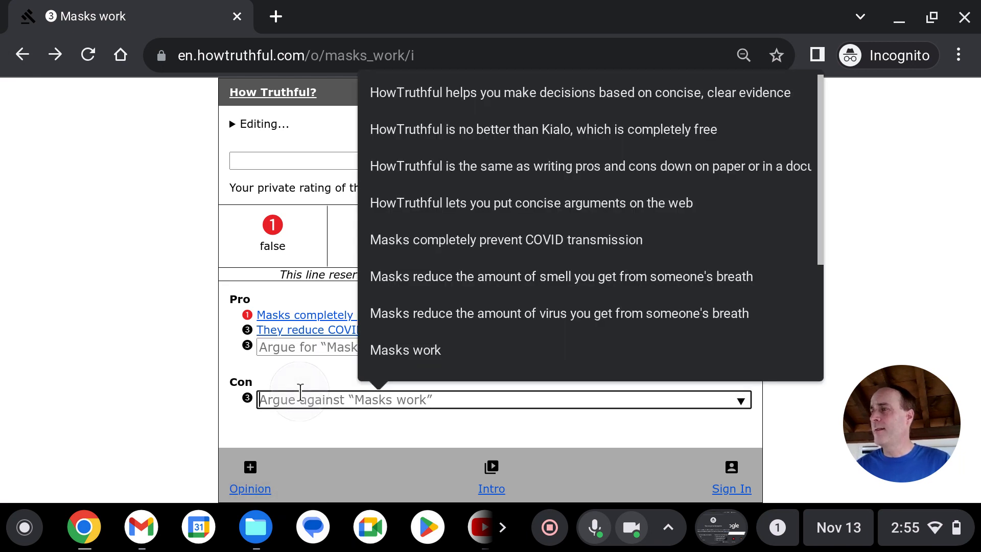
text(Masks)
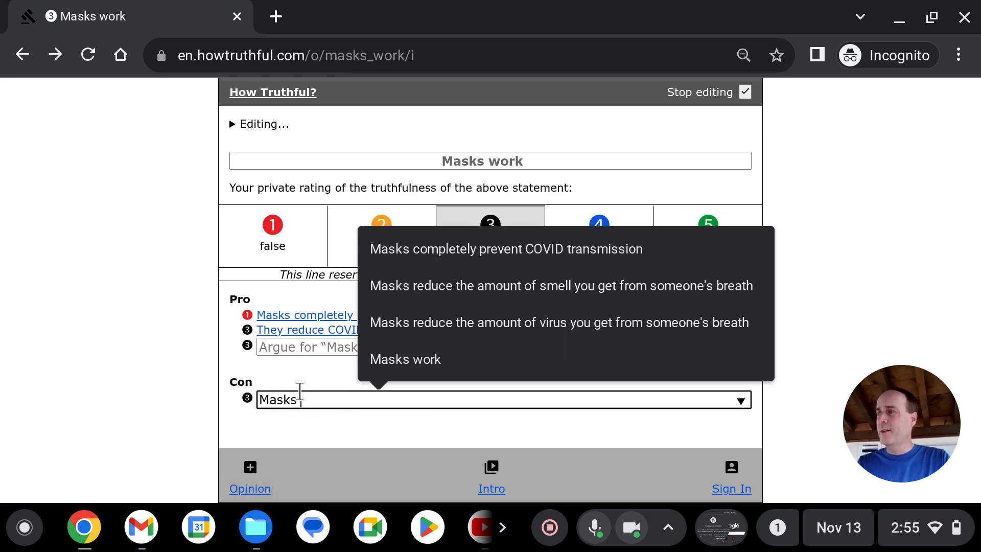
text( cause prob)
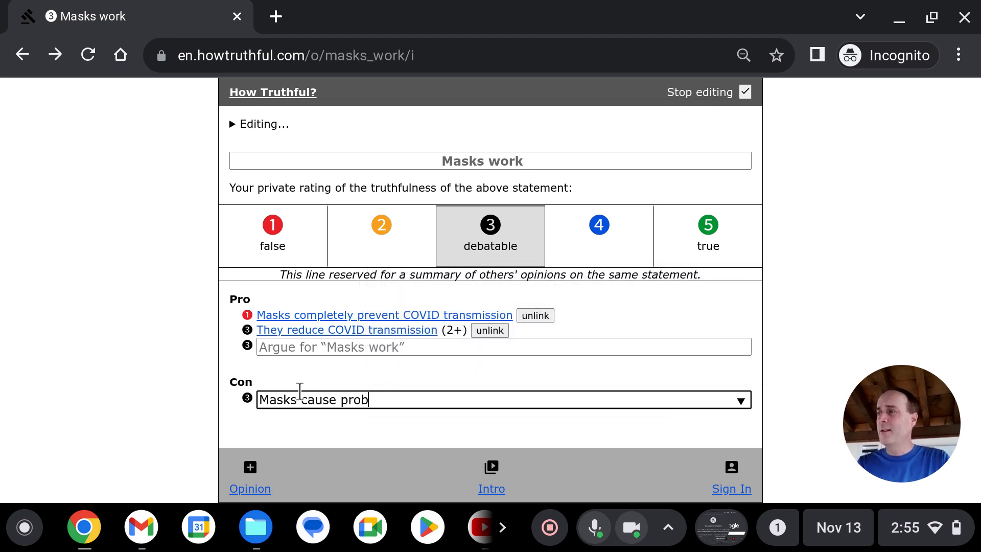
text(lems)
key(Return)
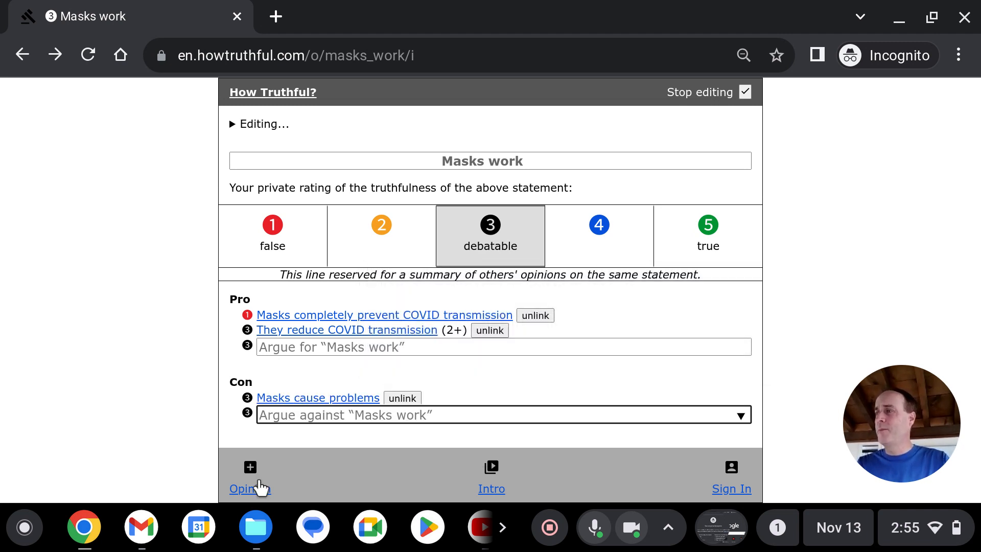
Open "Masks cause problems" for editing and add the pro argument "Moisture near your face can cause rashes"
click(321, 400)
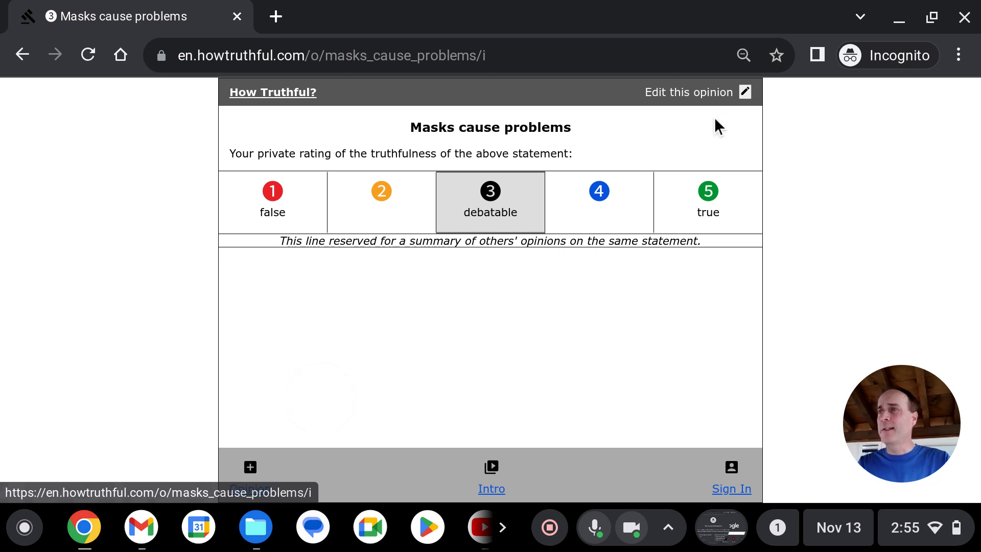
click(745, 93)
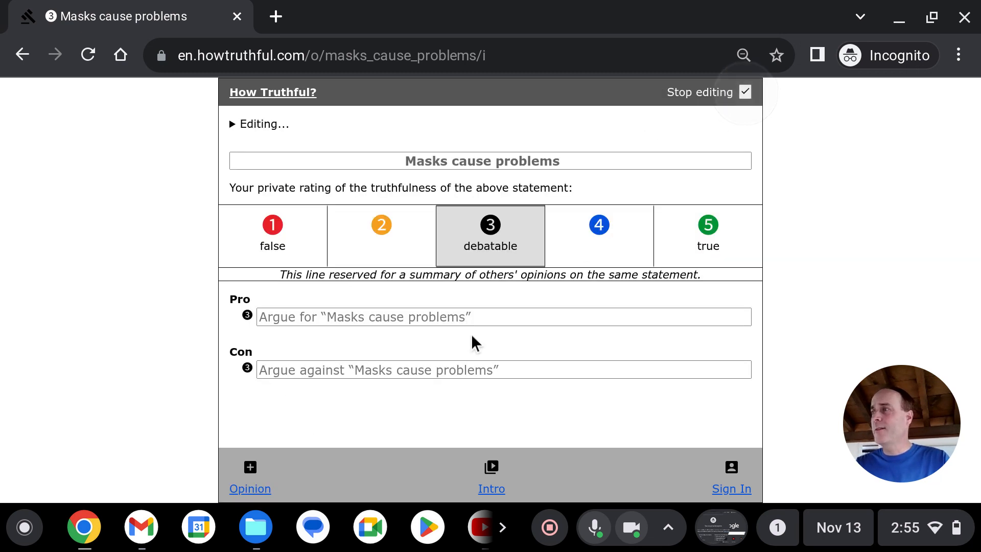
click(472, 317)
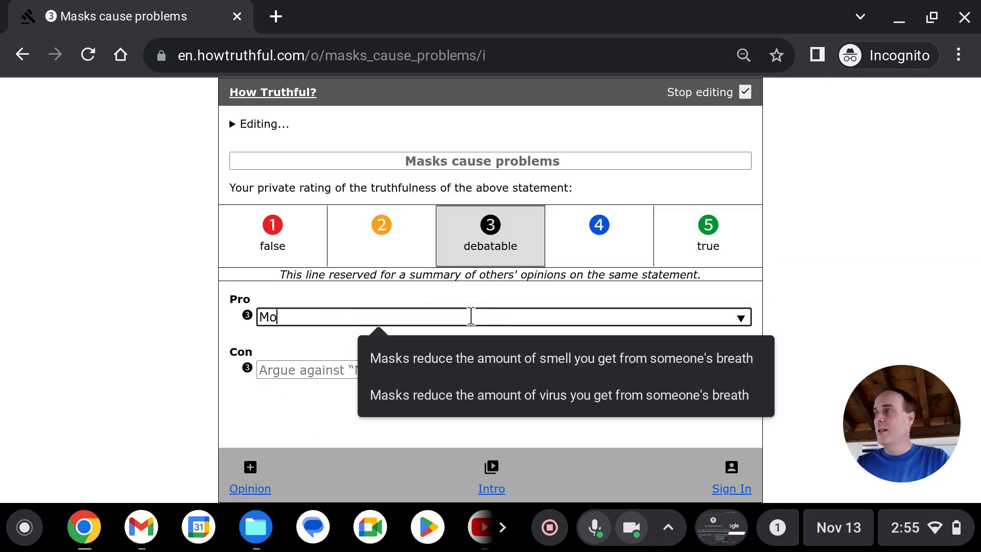
text(Moisu)
key(BackSpace)
text(ture near)
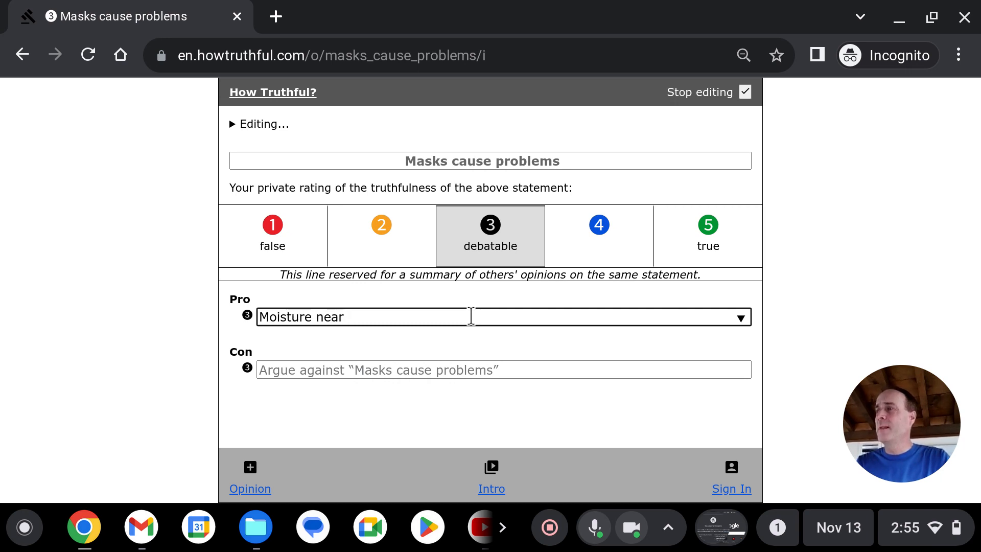
text( your face can c)
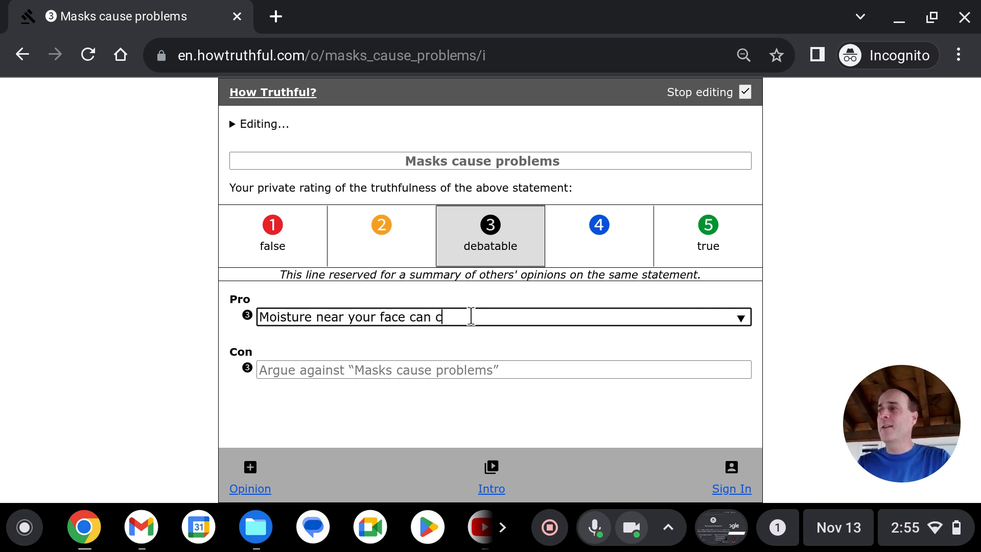
text(ause rashes)
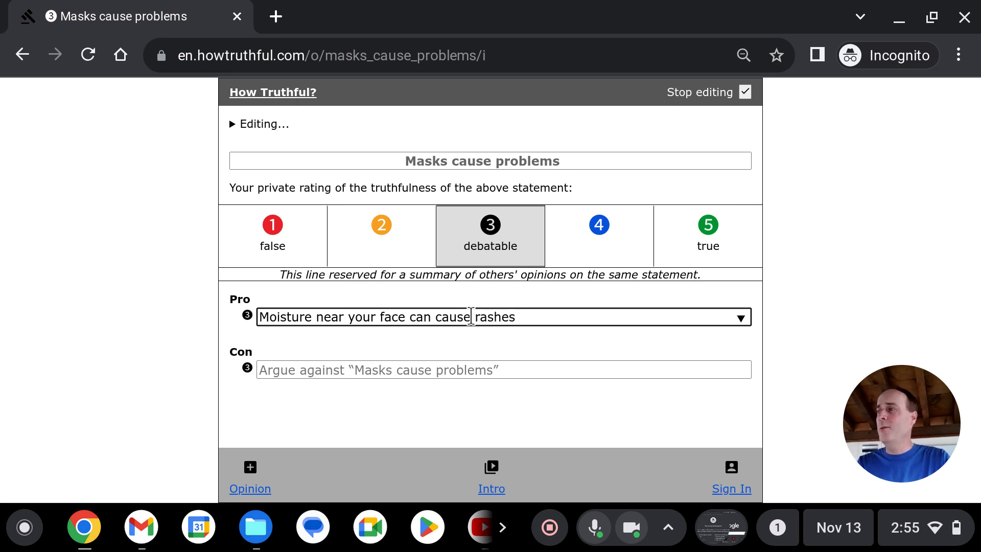
key(Return)
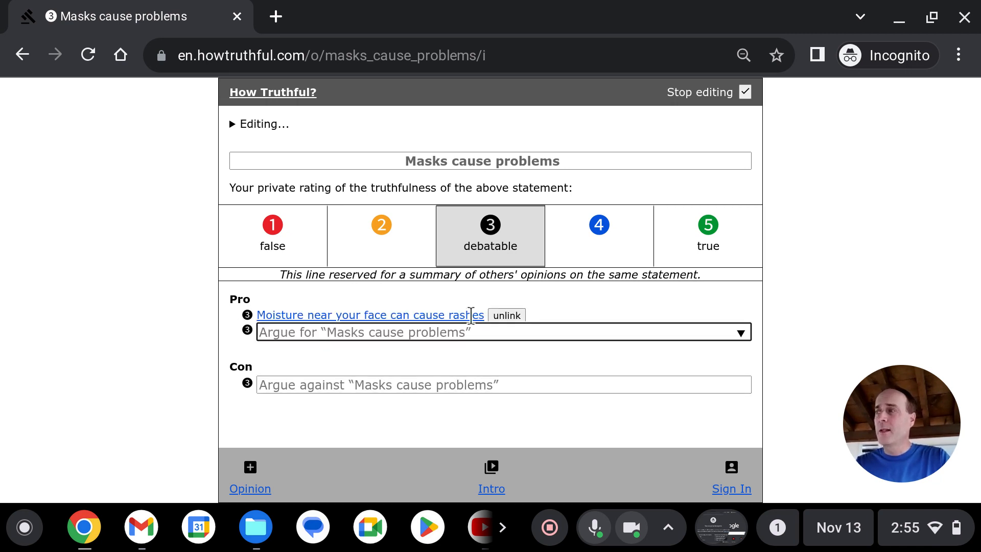
Add a second pro argument to "Masks cause problems": "You breathe less oxygen with a mask on"
text(You breathe )
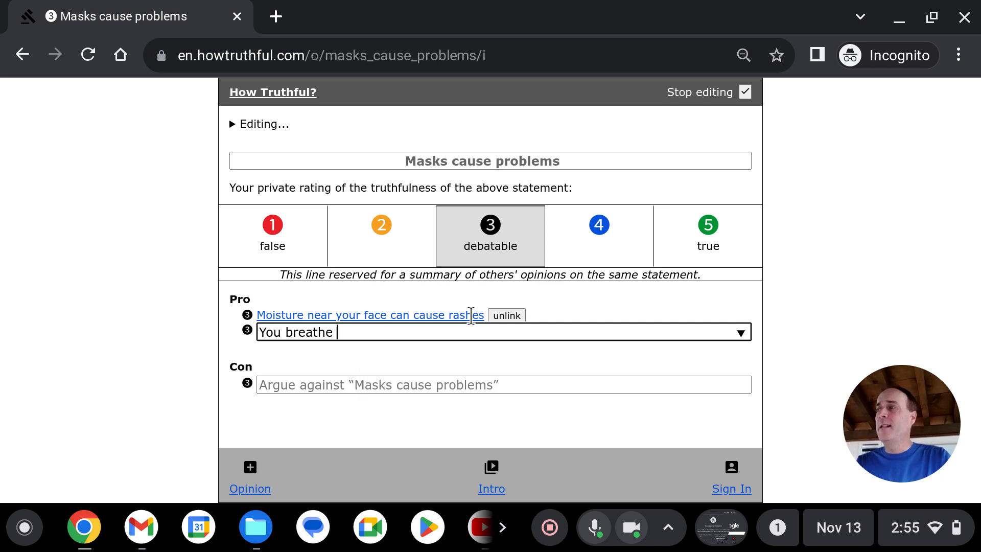
text(less oxygen wit)
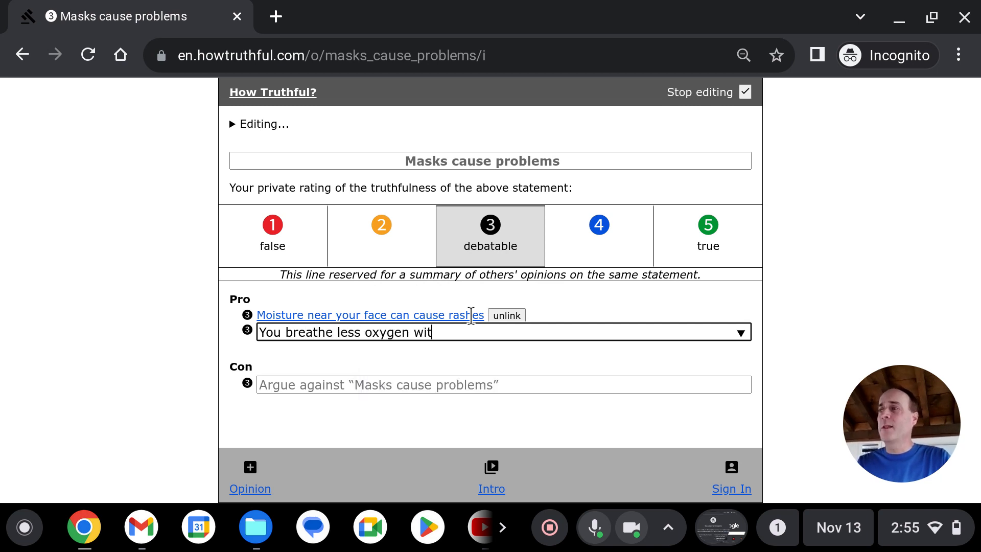
text(h a ma)
key(BackSpace)
text(mak)
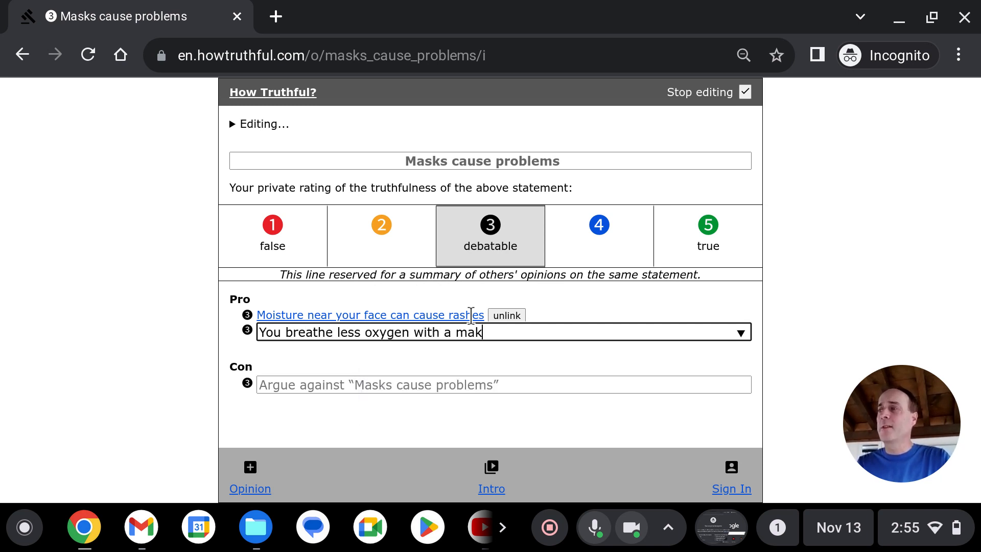
text(s on)
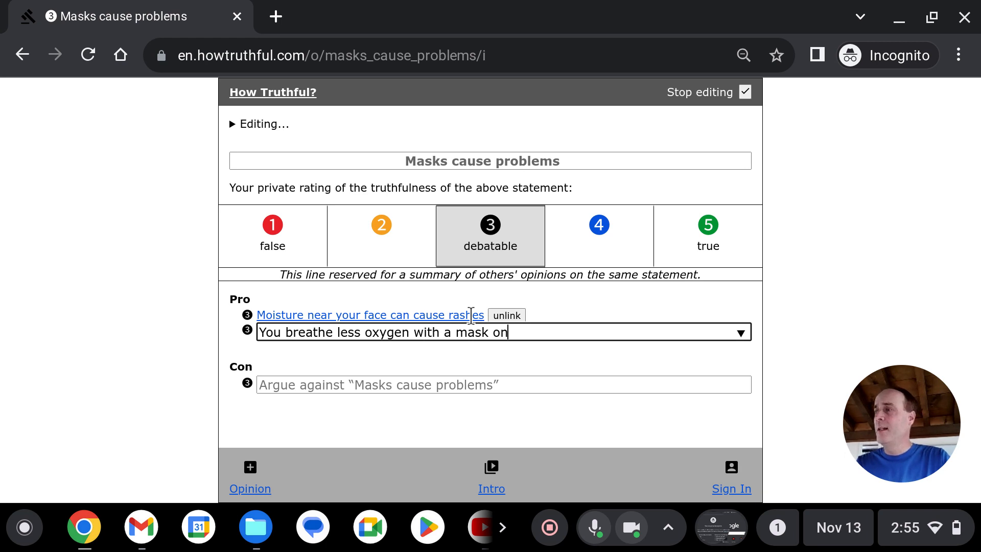
key(Return)
Add the con argument "You breathe less oxygen if you get severe COVID" to "Masks cause problems"
key(Tab)
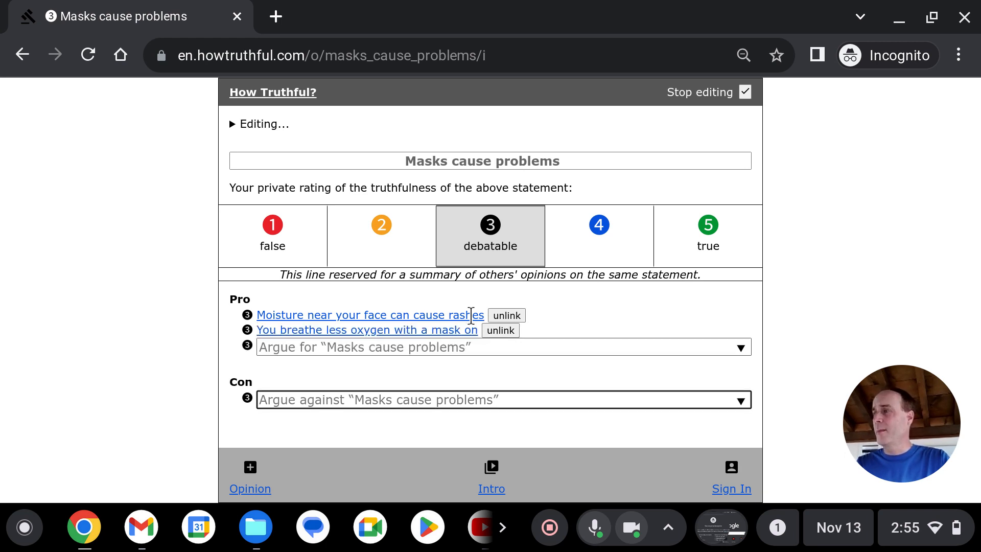
text(You bre)
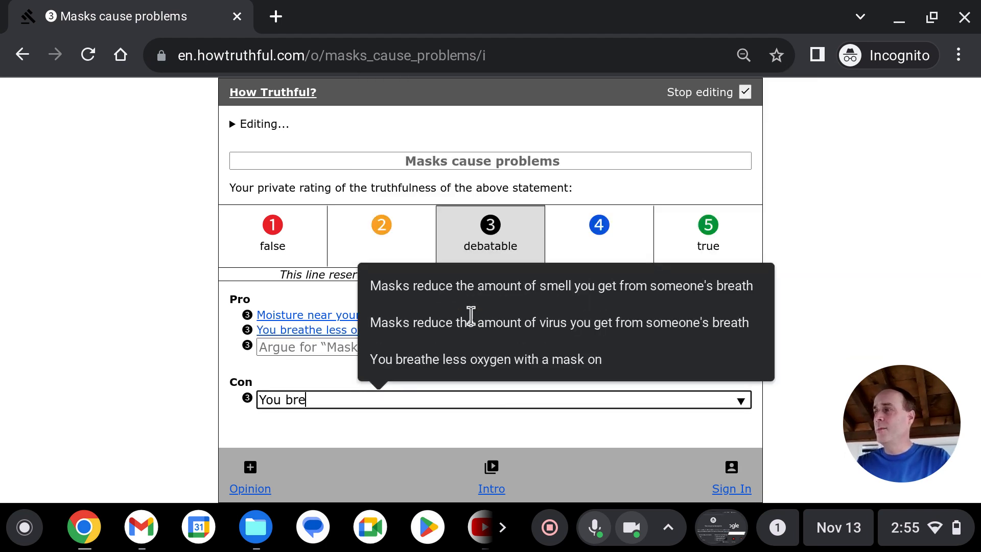
text(athe less oxy)
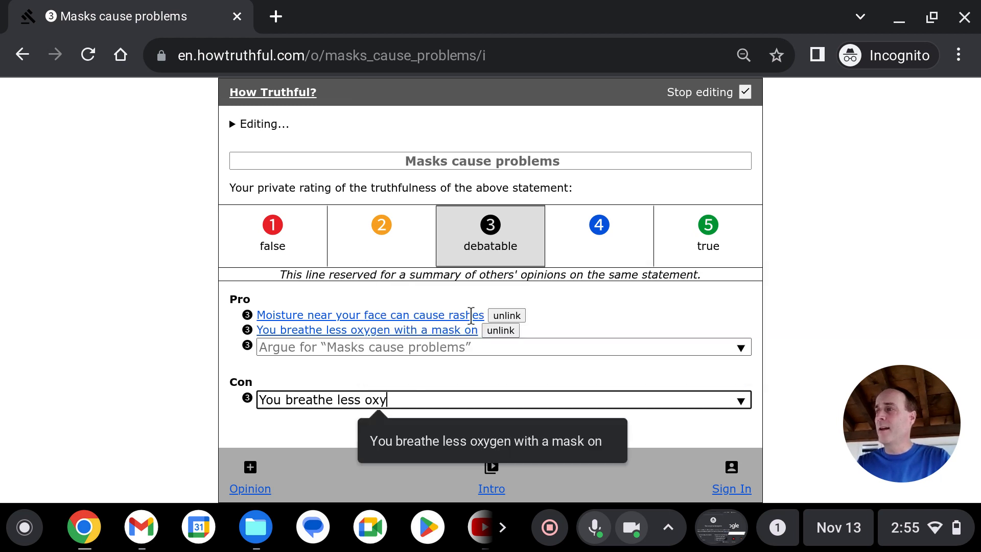
text(gen if you get severe)
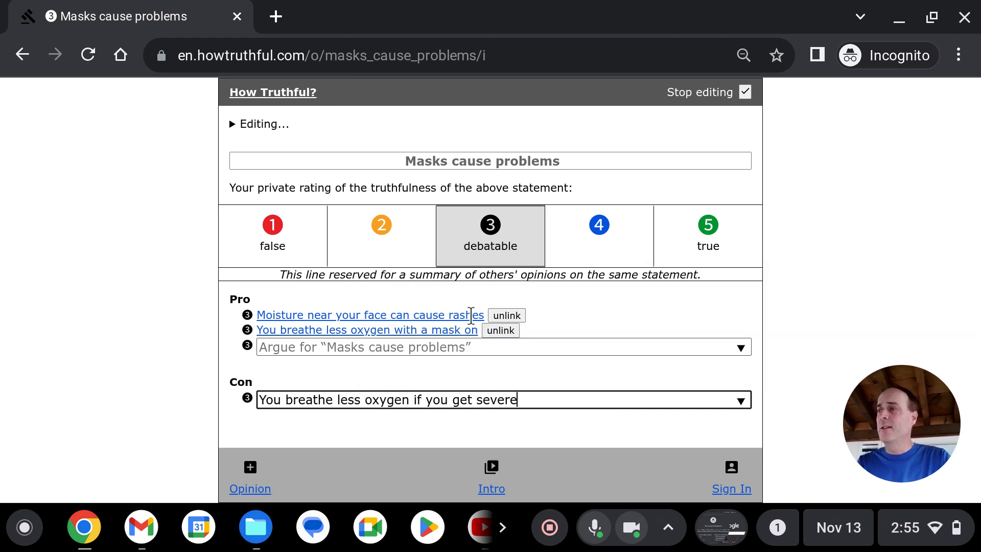
key(super)
text(c)
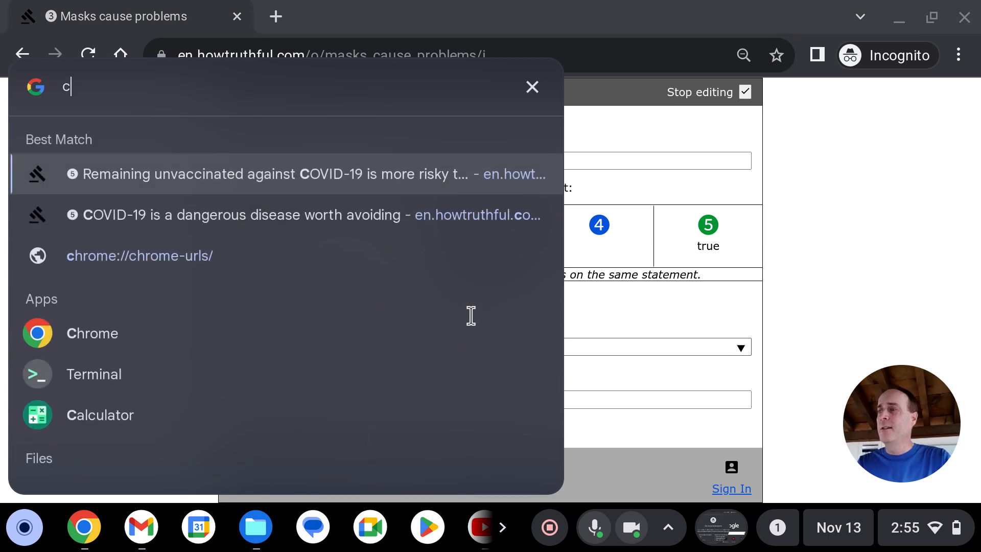
key(BackSpace)
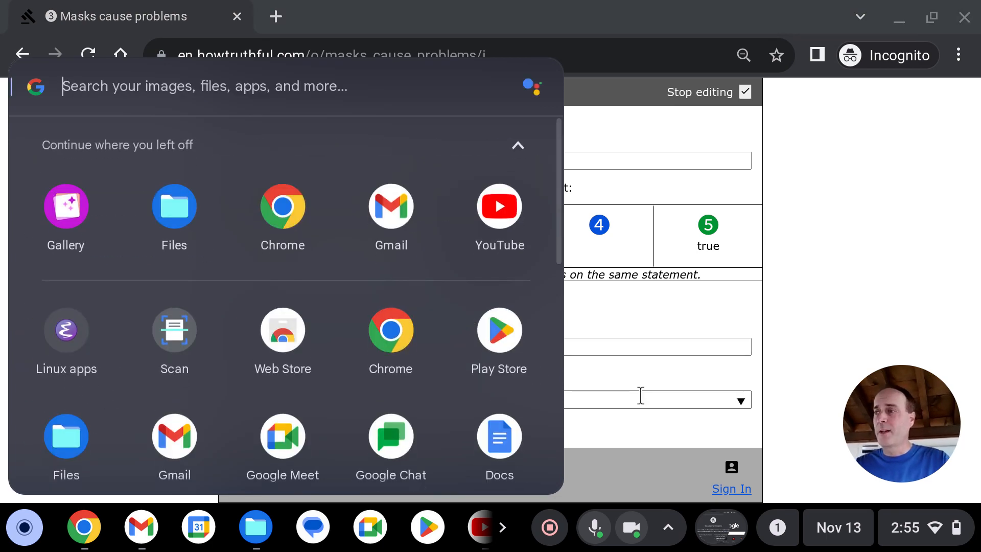
click(640, 394)
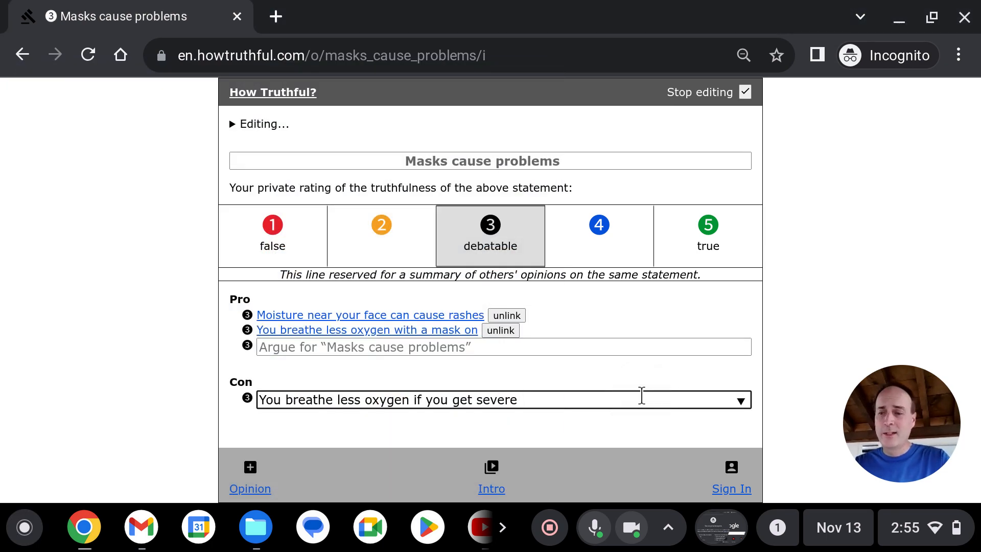
text(COVID)
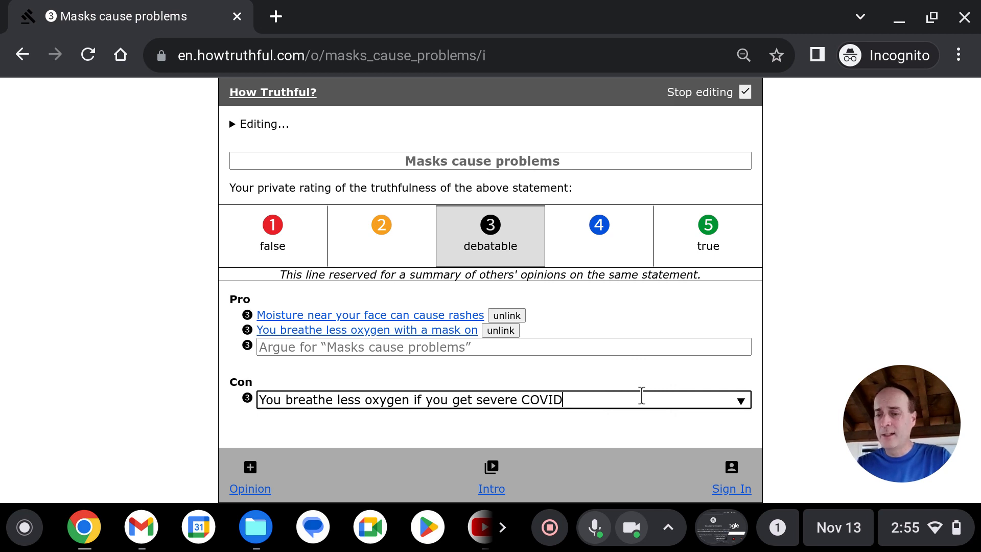
key(Return)
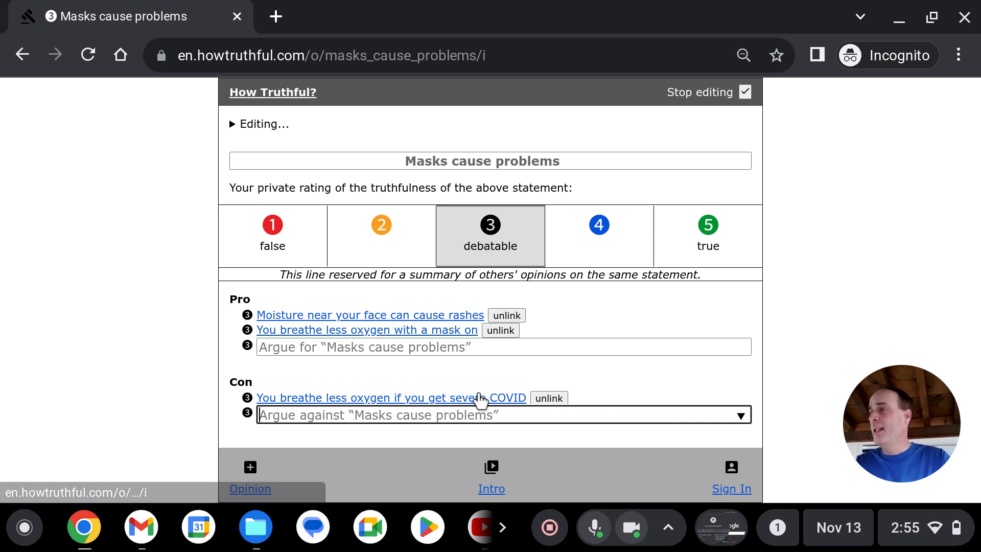
Rate "You breathe less oxygen if you get severe COVID" as 5 (true) and return to "Masks cause problems"
click(477, 399)
click(697, 207)
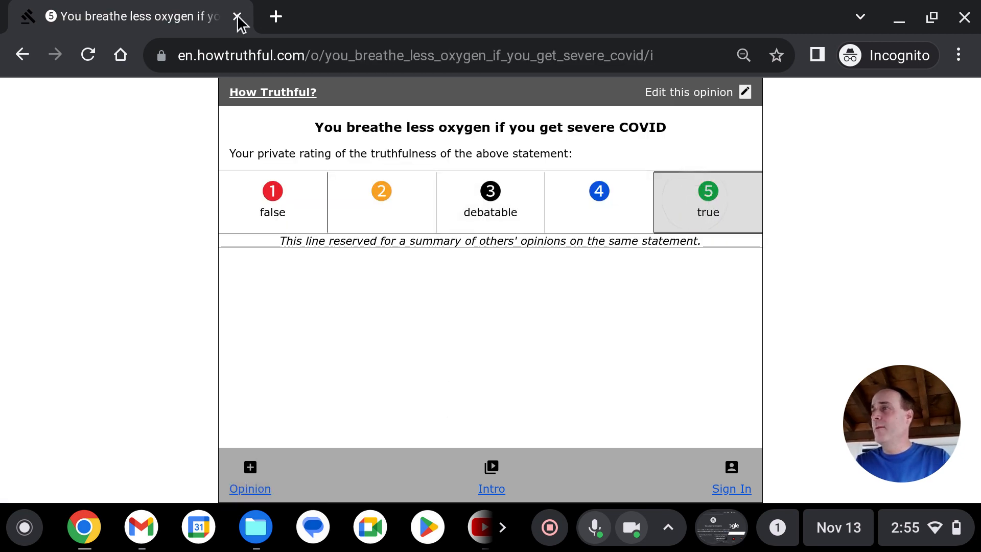
click(29, 55)
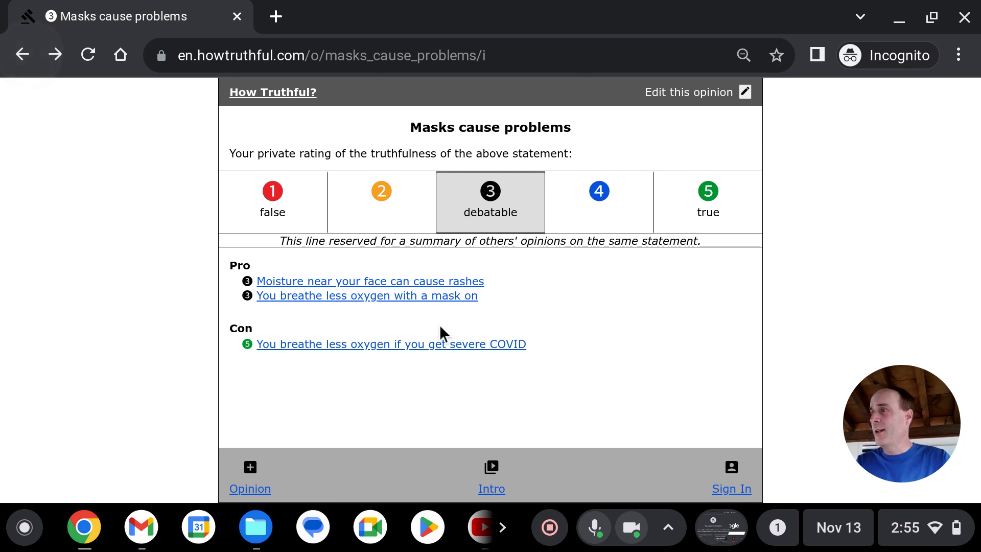
Return to the "Masks work" opinion and open the sign-in page from there
mouse_move(437, 302)
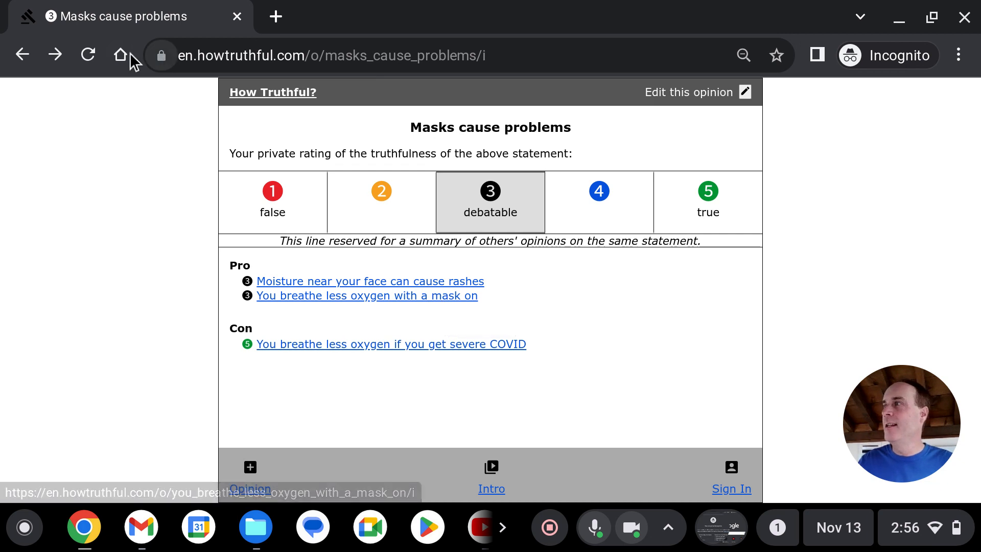
click(22, 54)
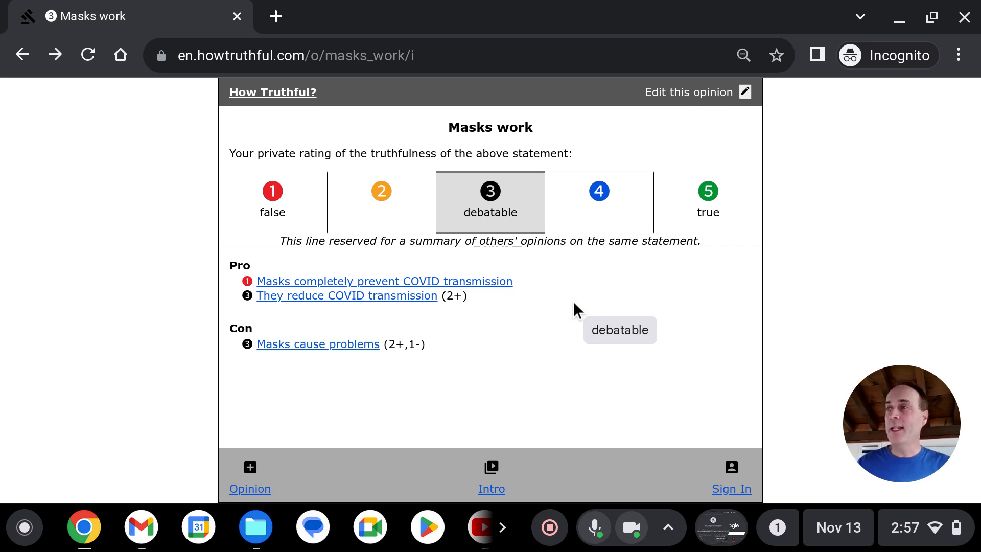
click(729, 491)
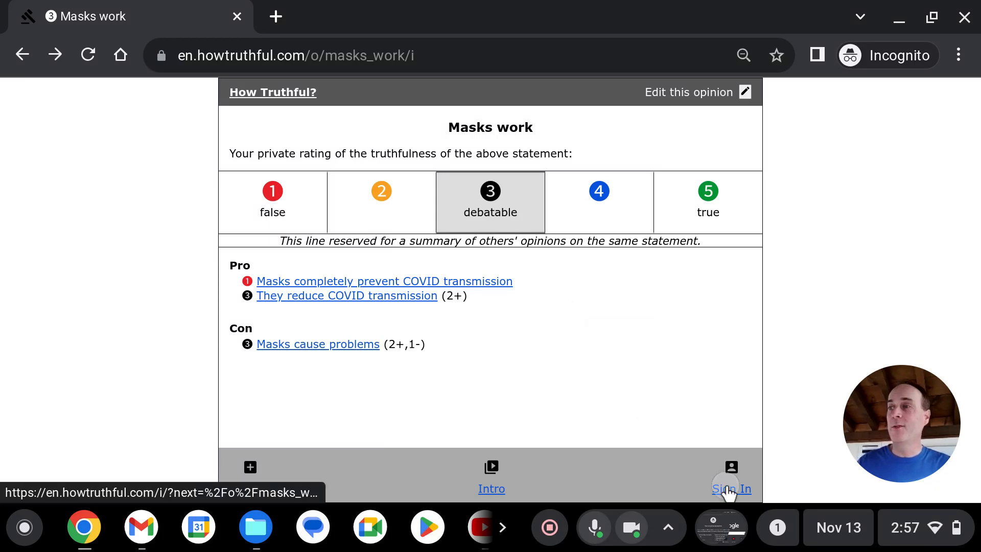